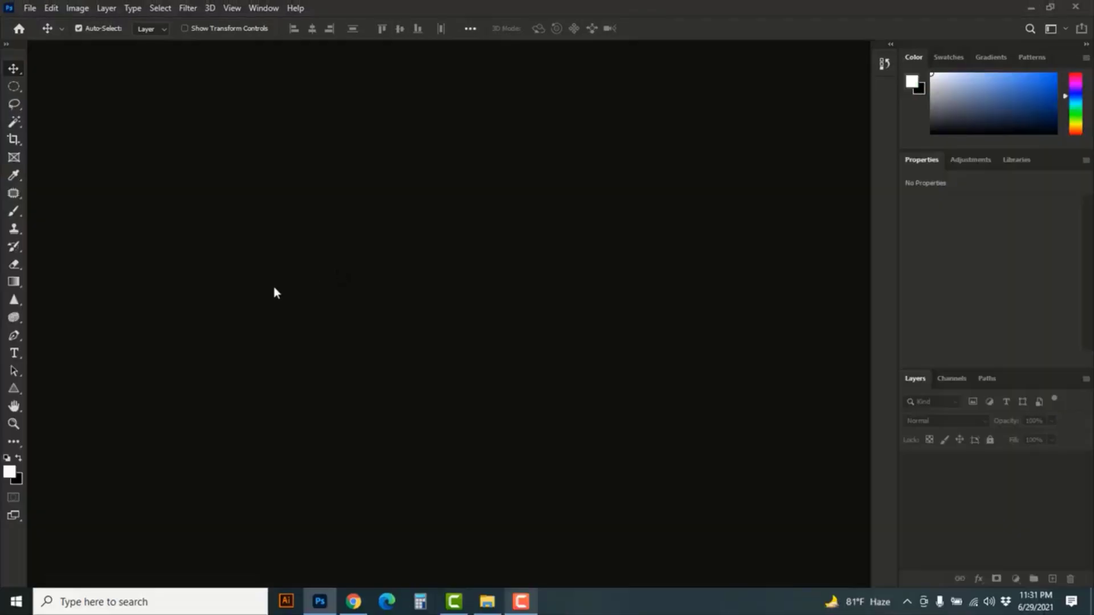
Step: Open the image 3458417 from the "how to crop image in photoshop" folder and expand the tools to two columns
click(29, 7)
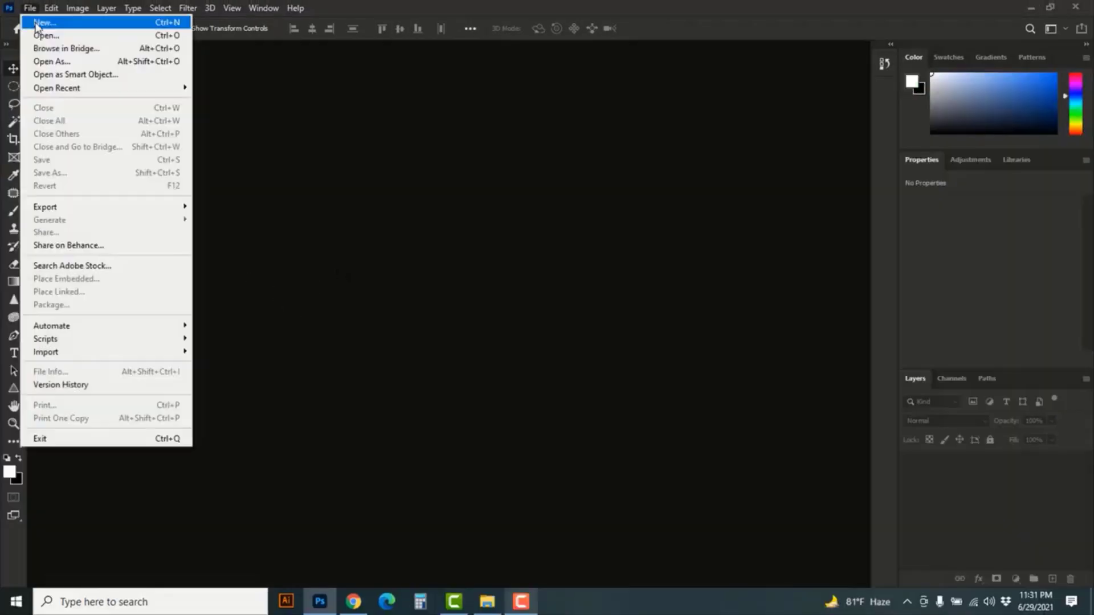
click(43, 33)
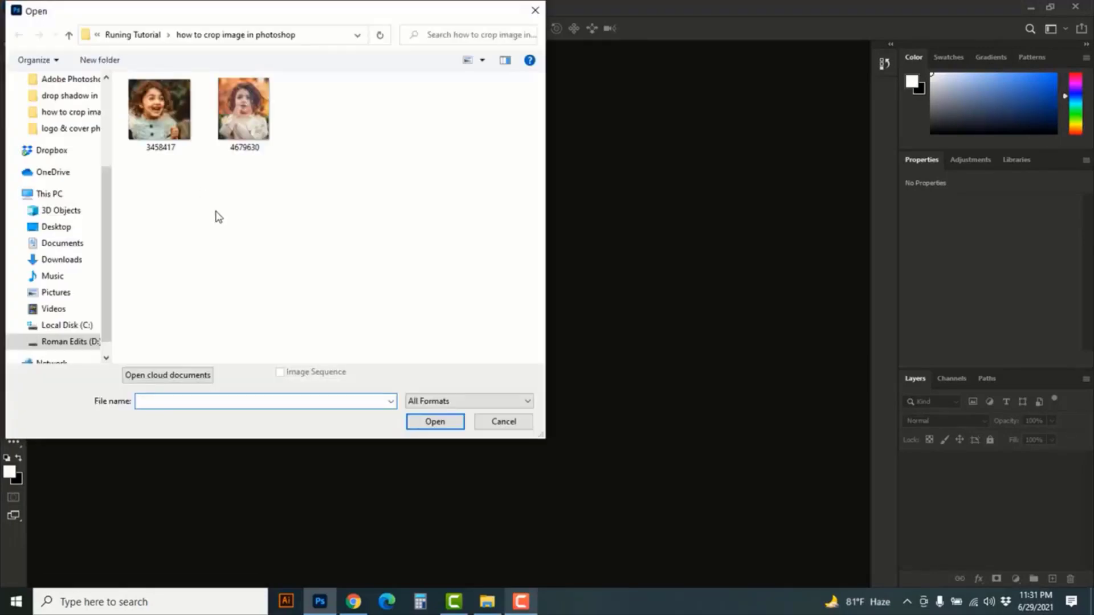
click(167, 124)
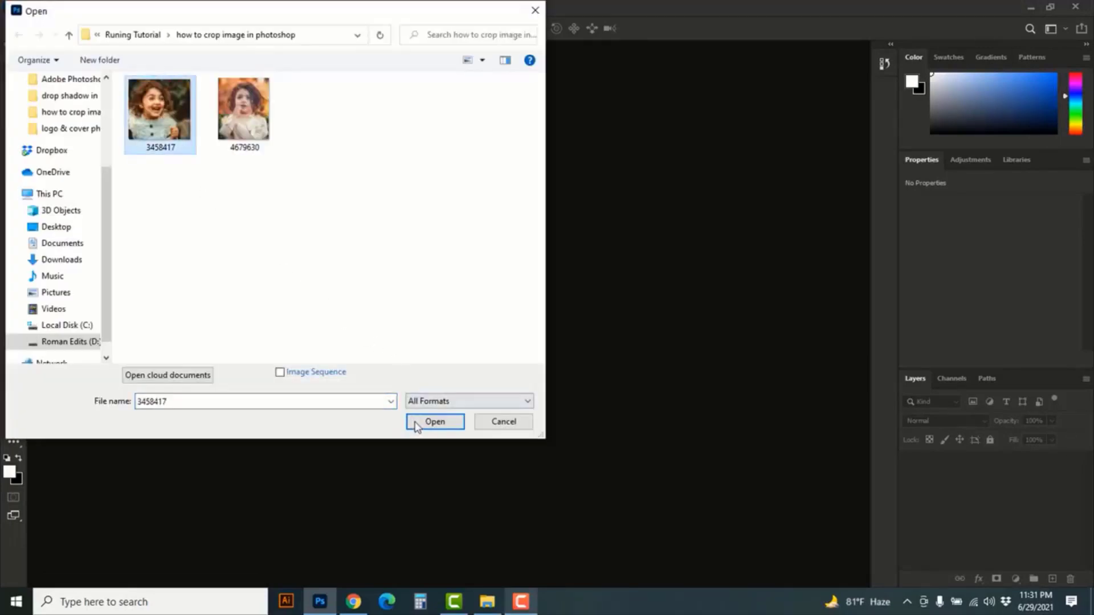
click(434, 422)
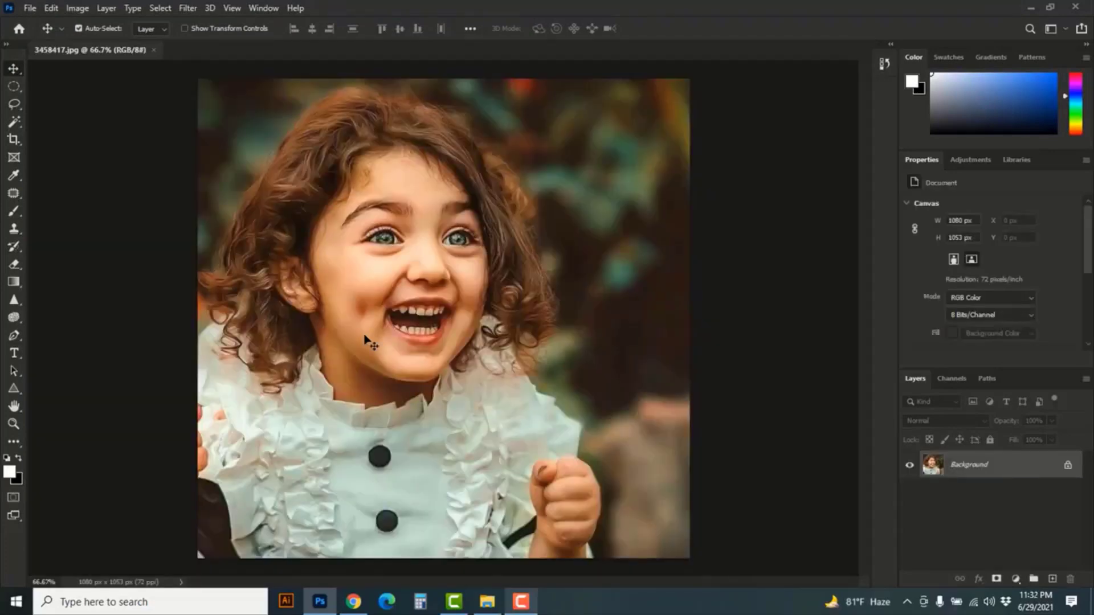
click(6, 46)
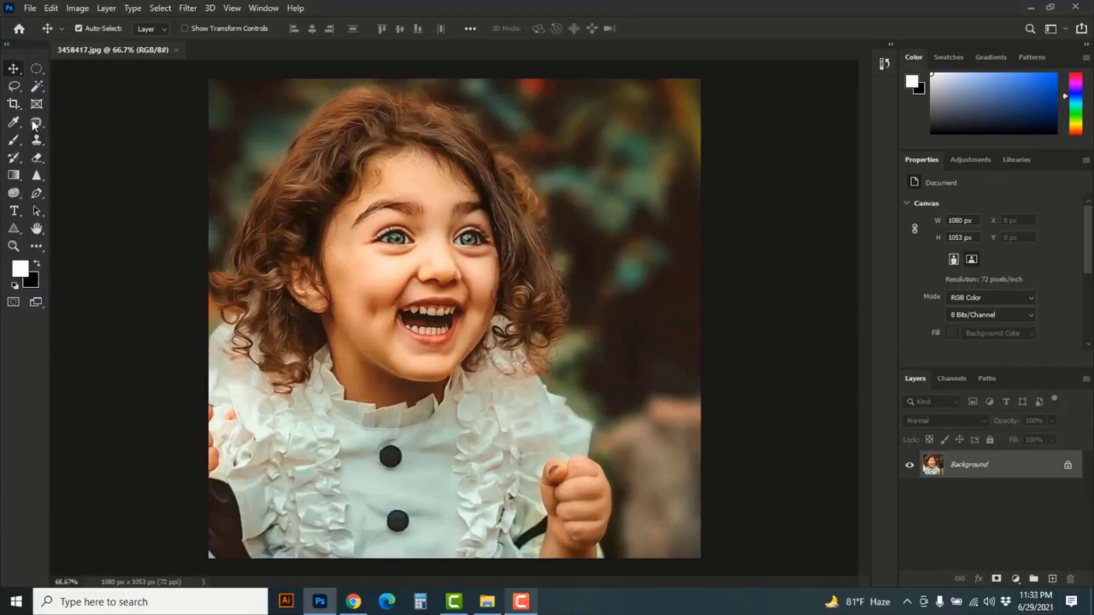
Step: Crop the photo to a 2:3 ratio with the Crop tool, shifting the image to keep the girl's face and hair in frame
click(14, 104)
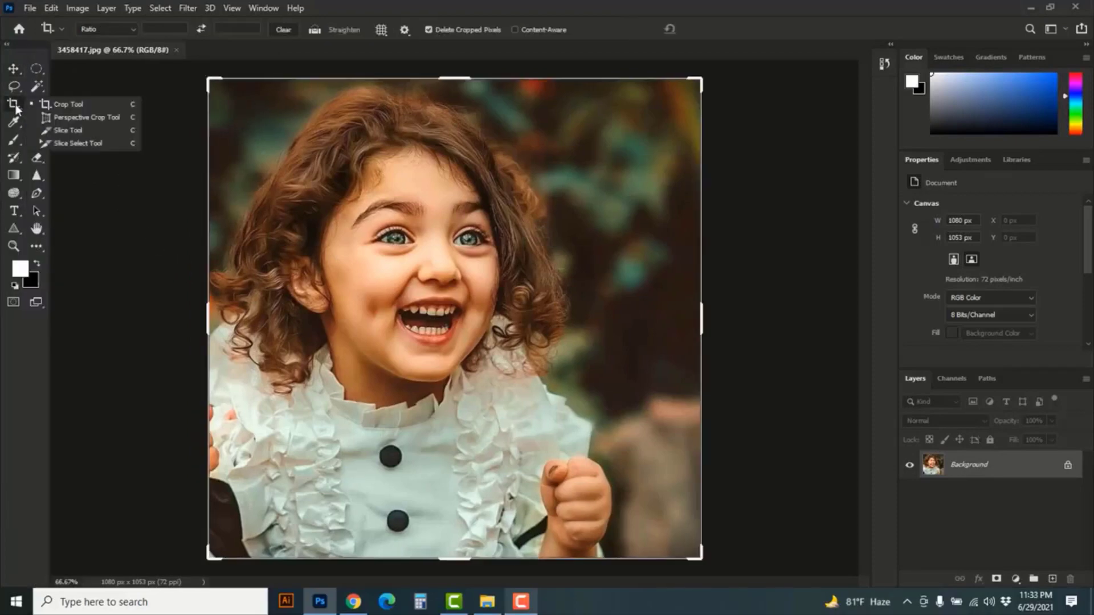
click(77, 105)
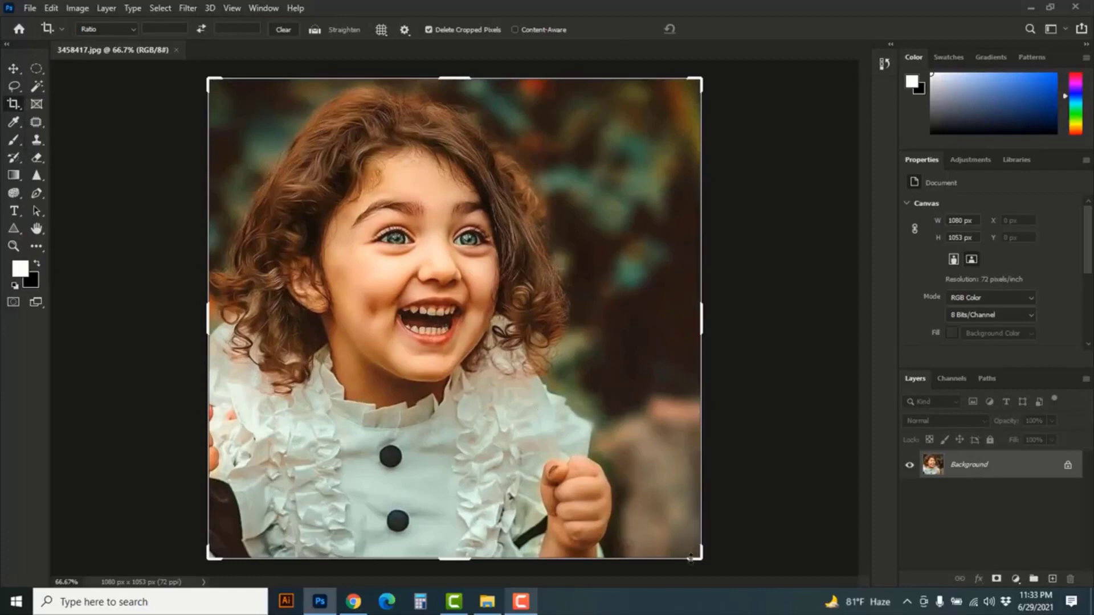
drag(698, 557, 641, 504)
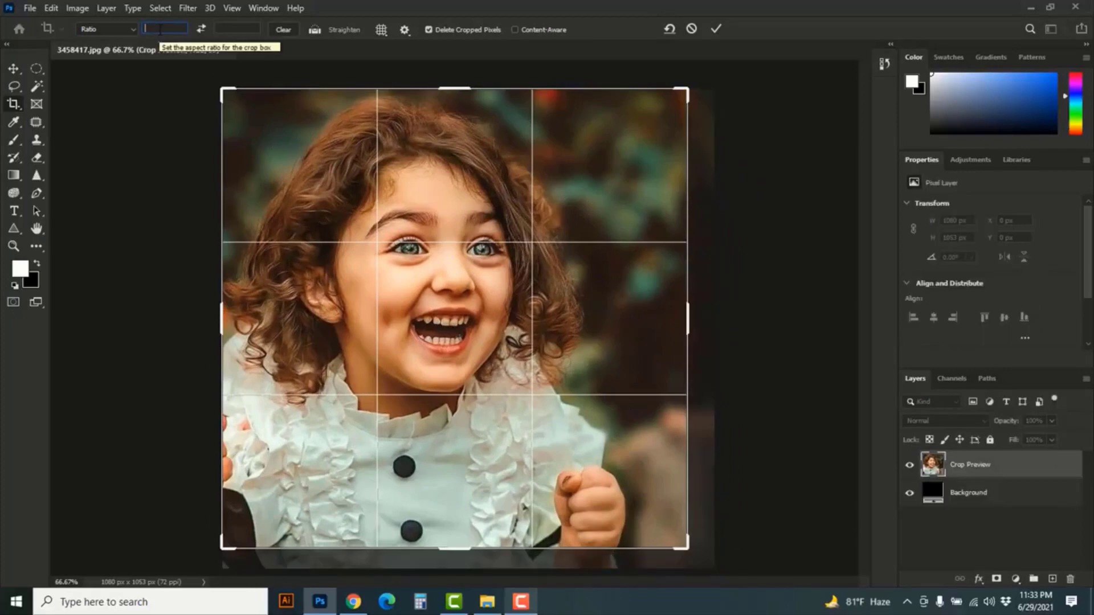
text(2)
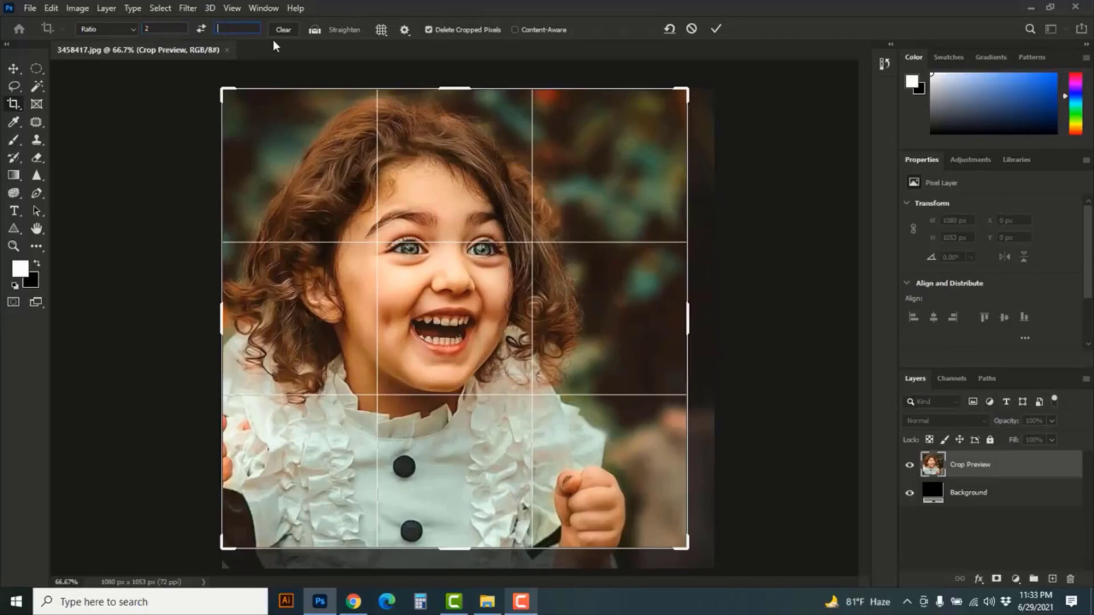
text(3)
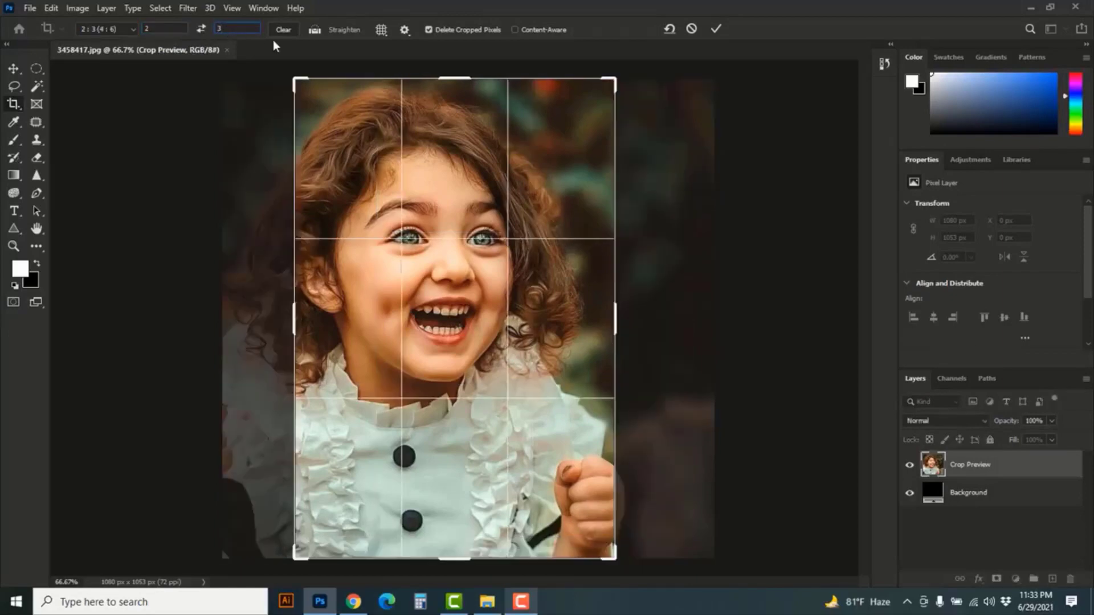
text( in)
mouse_move(513, 352)
mouse_down()
mouse_move(495, 352)
mouse_move(528, 352)
mouse_up()
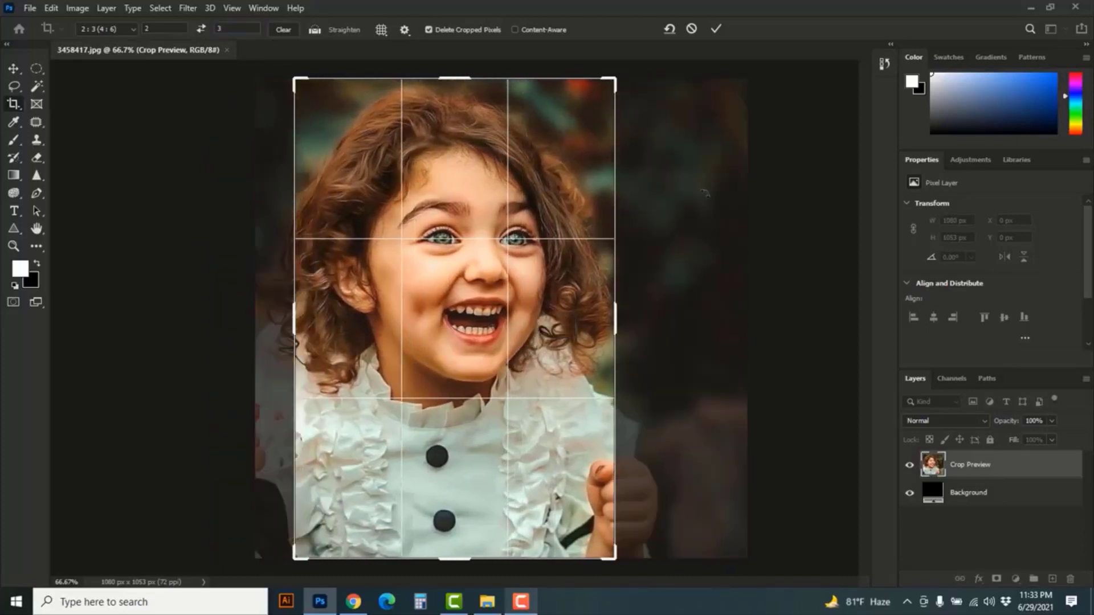
key(Return)
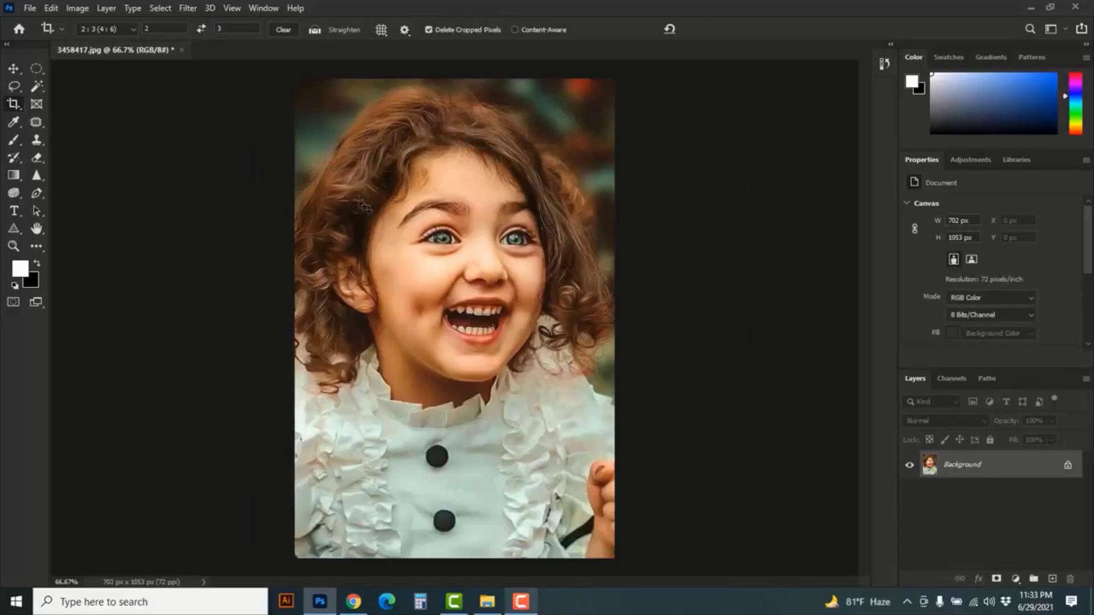
Step: Undo the 2:3 crop
key(ctrl)
key(ctrl+z)
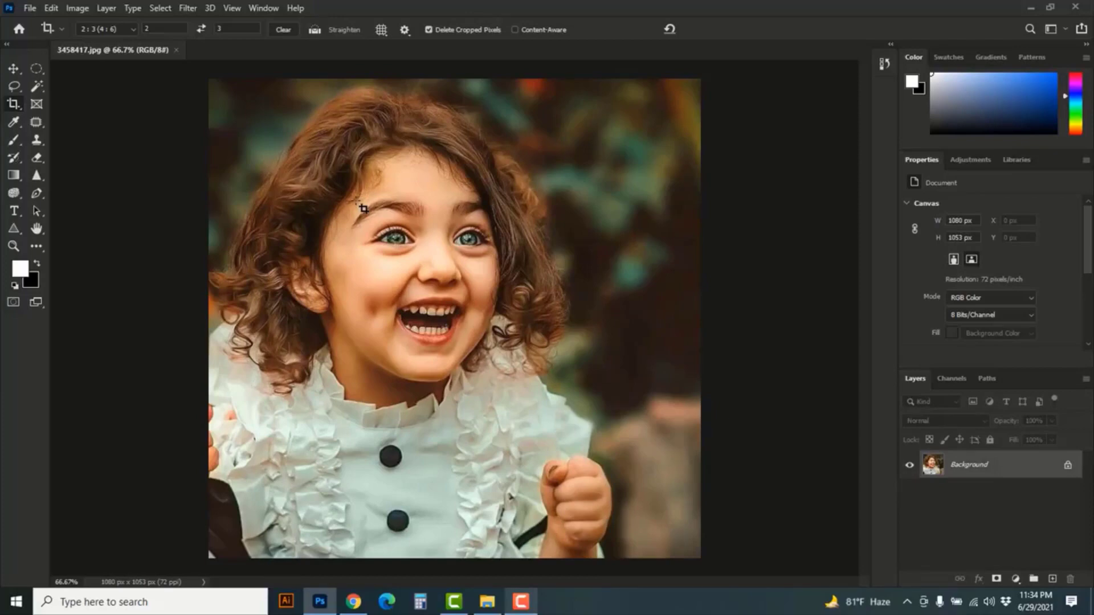
Step: Select a circle about 862 px across around the girl's head with the Elliptical Marquee and copy it to a new layer
click(36, 70)
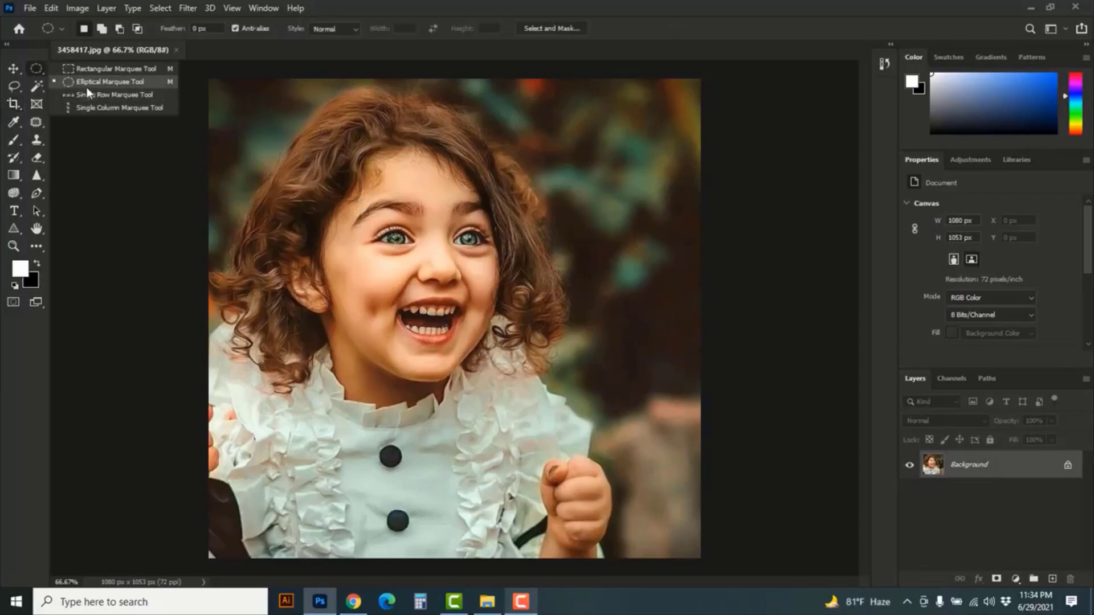
click(124, 84)
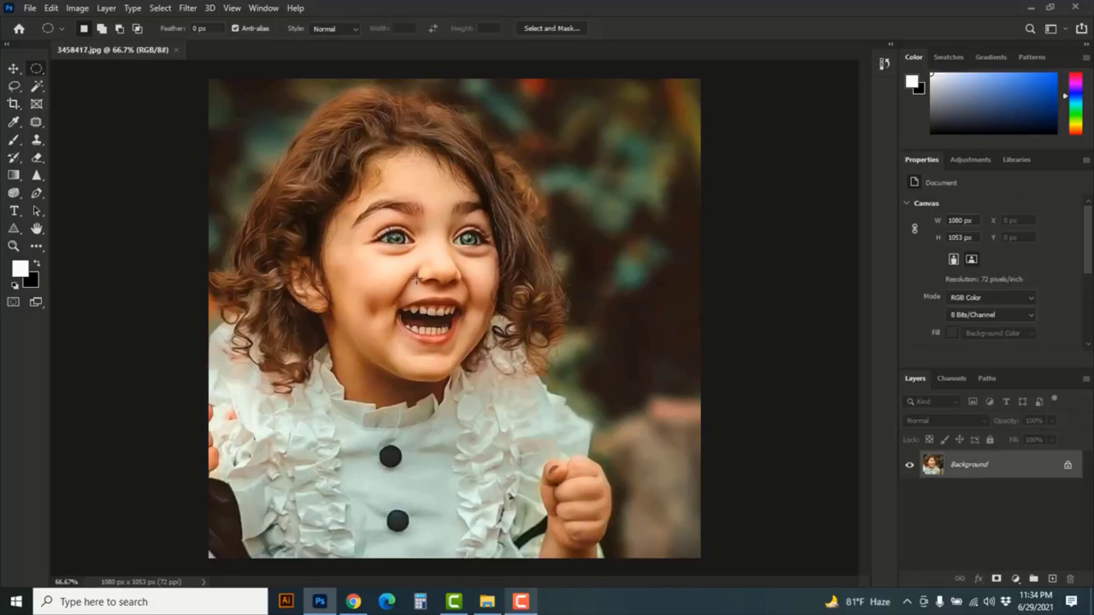
drag(416, 278, 625, 473)
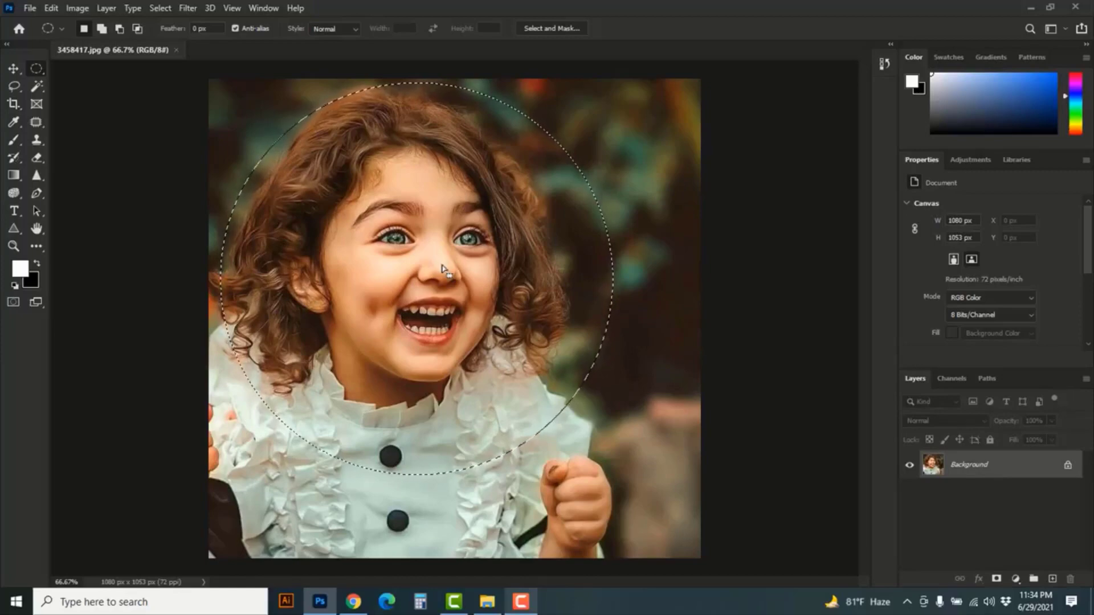
key(ctrl+j)
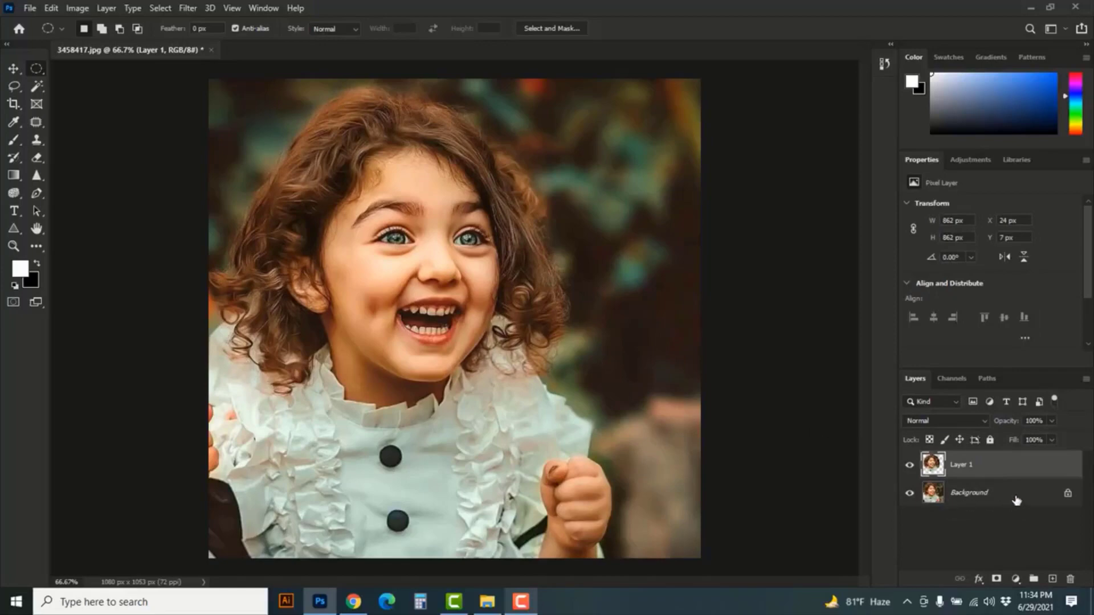
Step: Hide the Background layer and move the circular cutout to about the middle of the canvas
click(1016, 499)
mouse_move(1040, 496)
mouse_down()
mouse_move(1068, 585)
mouse_move(1050, 501)
mouse_move(1026, 500)
mouse_up()
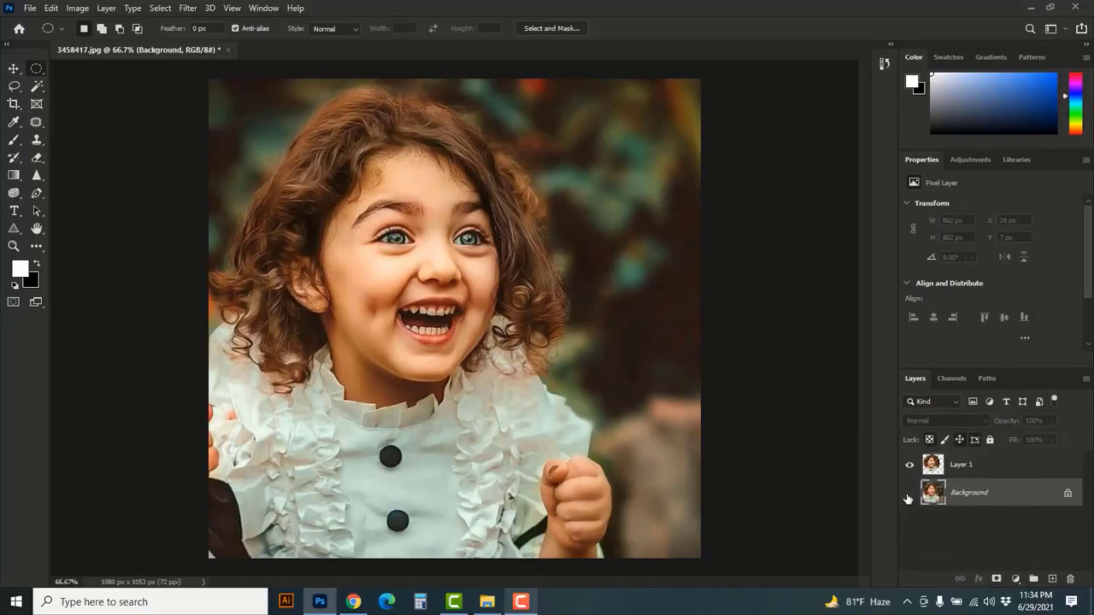
click(908, 494)
click(14, 69)
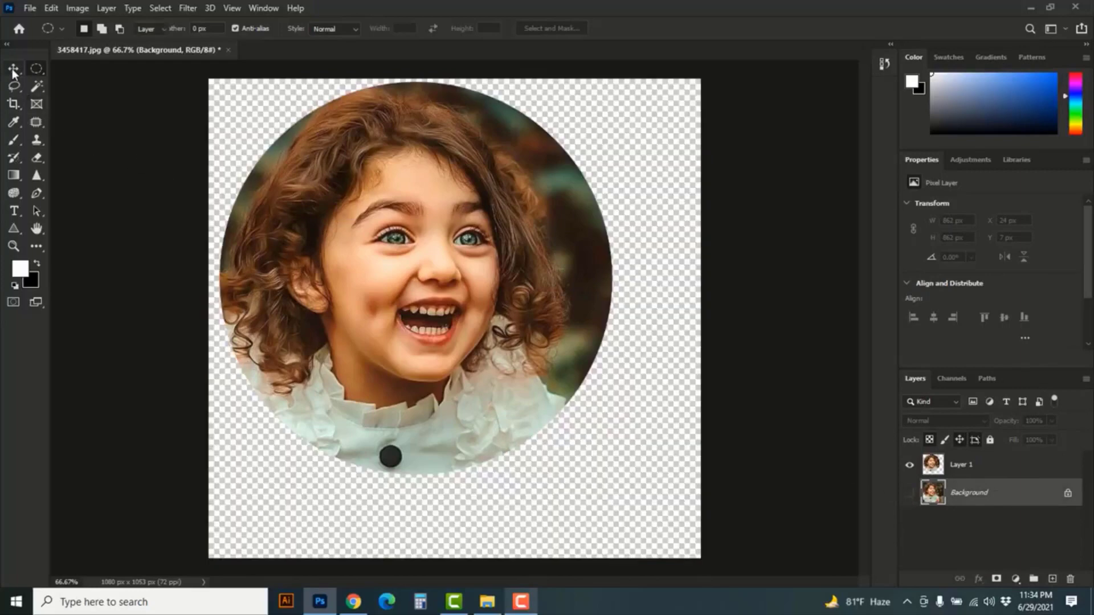
right_click(14, 70)
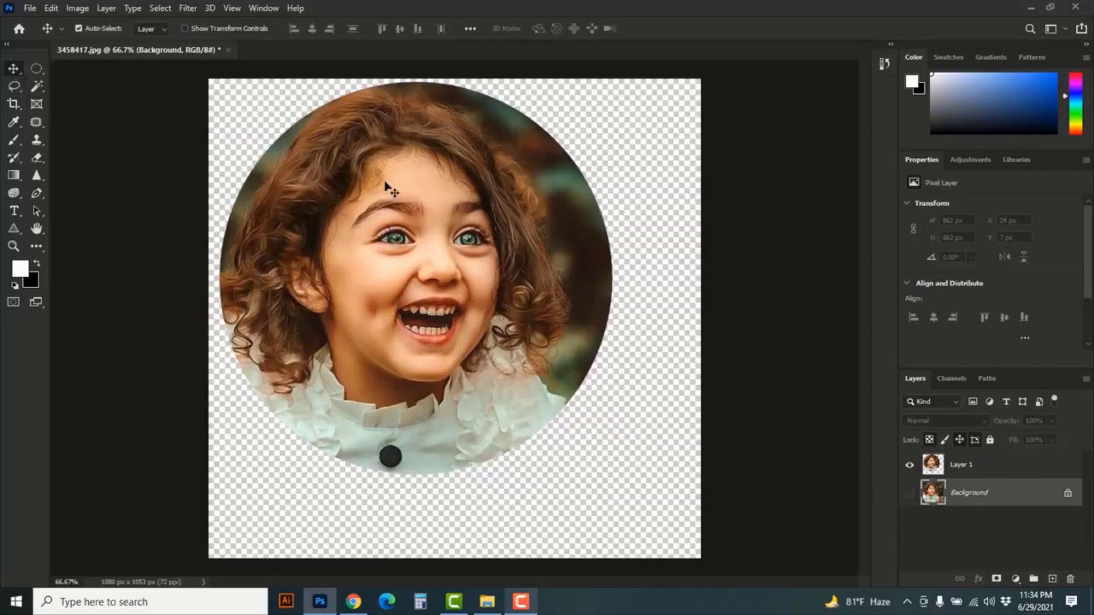
drag(410, 262, 449, 302)
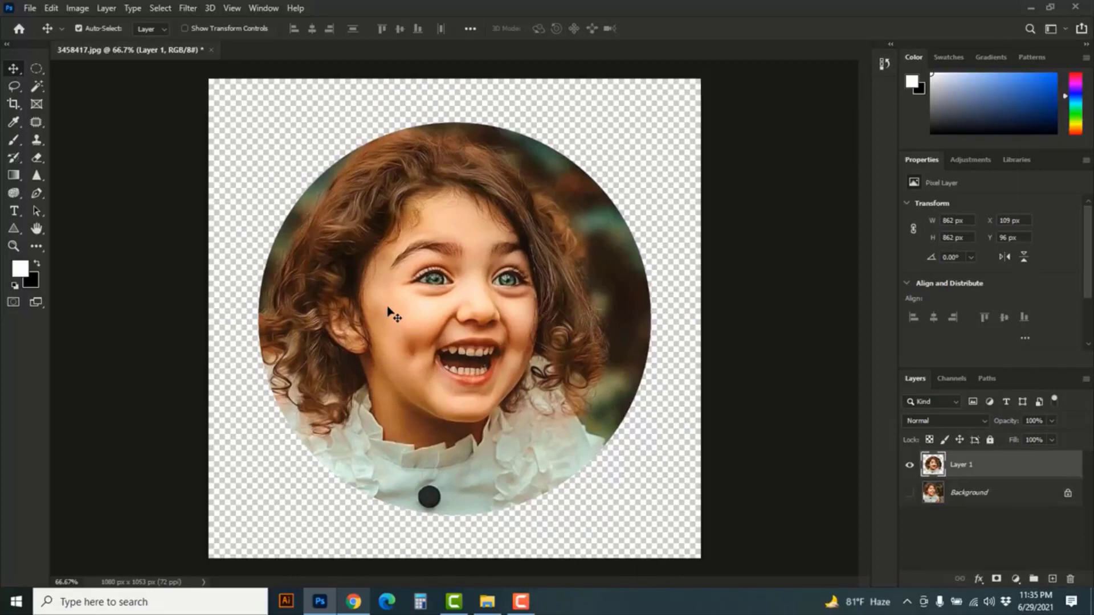
Step: Delete the circular cutout layer and show the Background layer again
drag(1062, 472, 1068, 577)
click(910, 465)
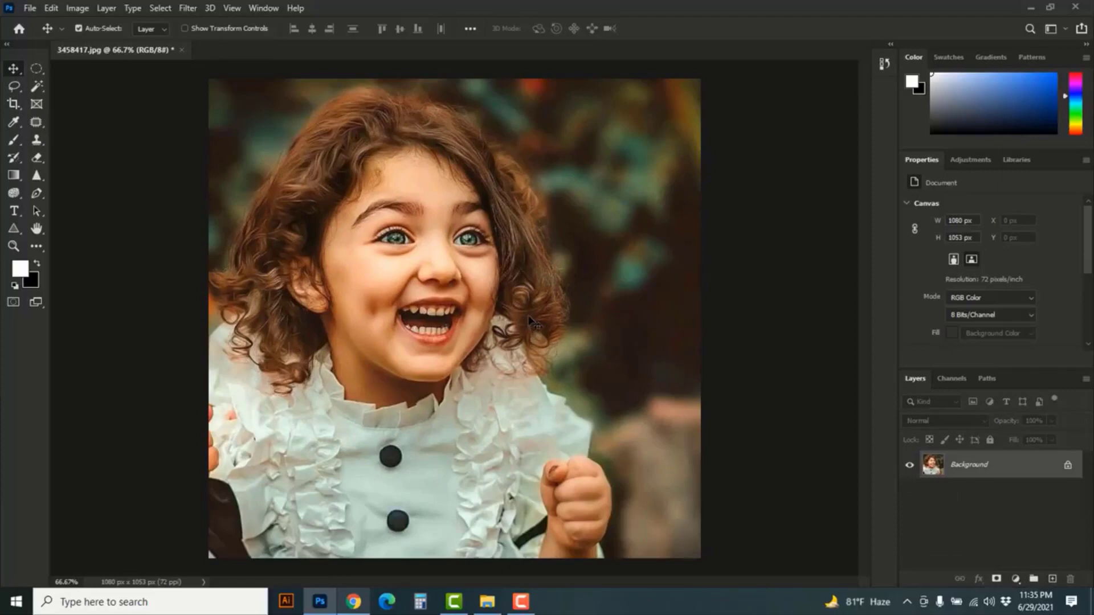
Step: Draw a five-sided polygon path about 666 by 633 px around the face and copy that area to a new layer as a selection
click(13, 227)
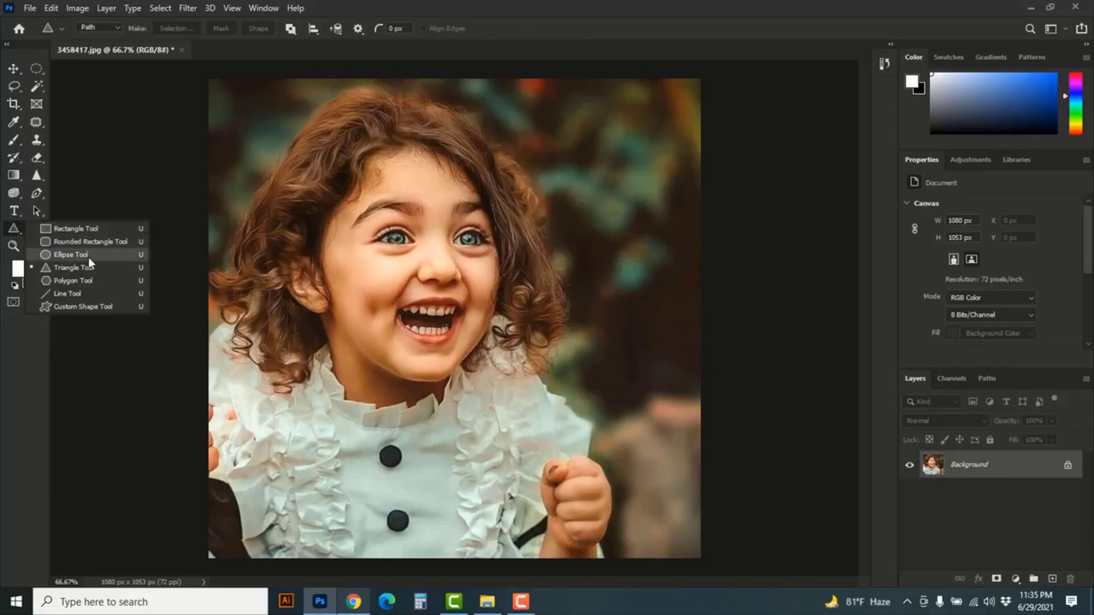
click(71, 281)
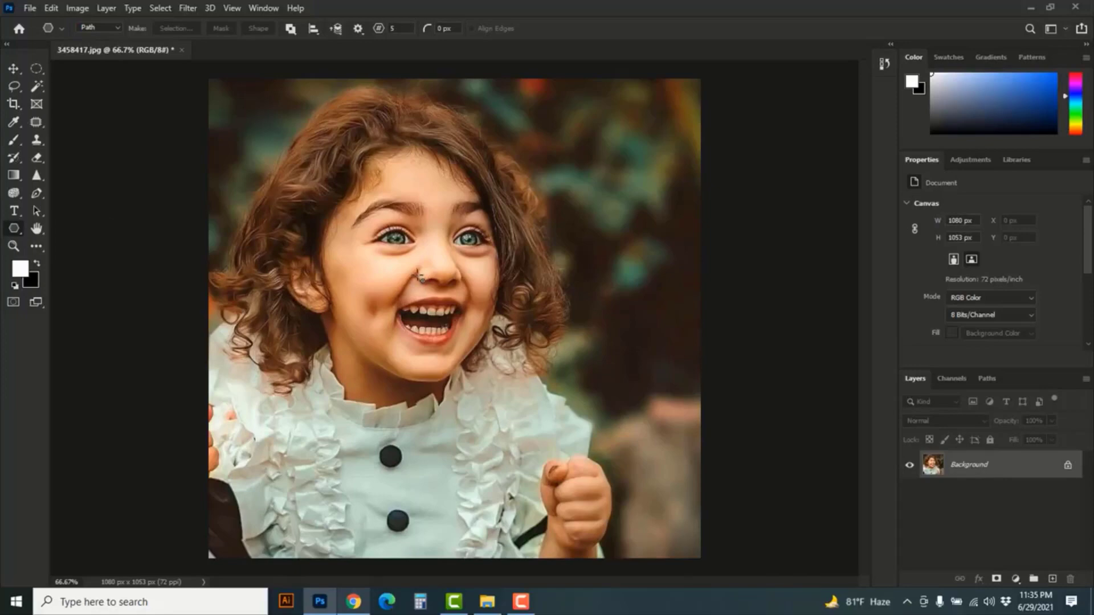
drag(428, 288, 579, 489)
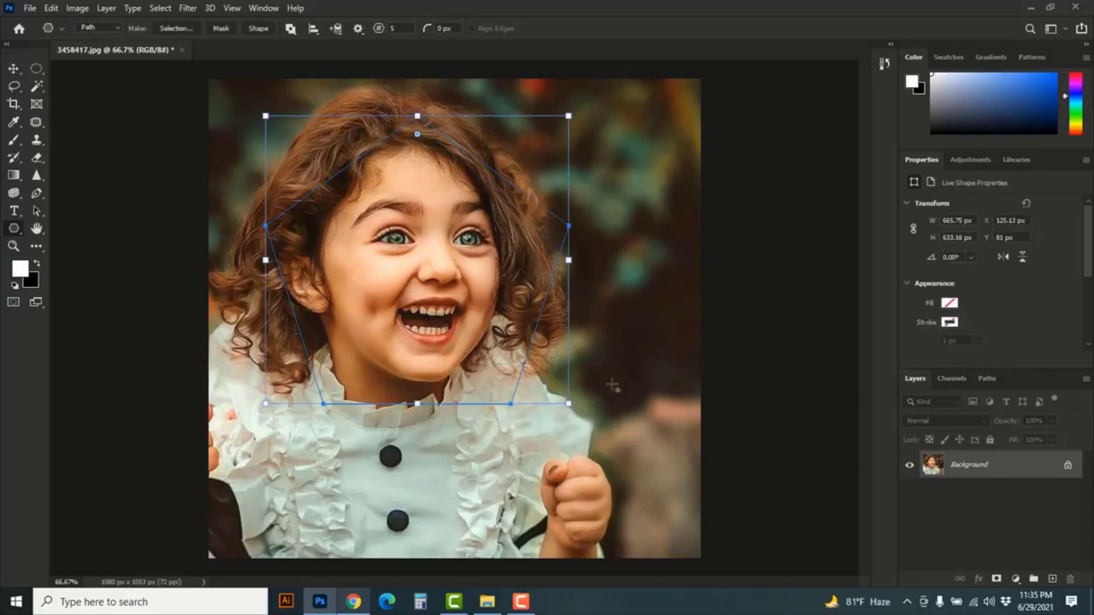
key(ctrl+Return)
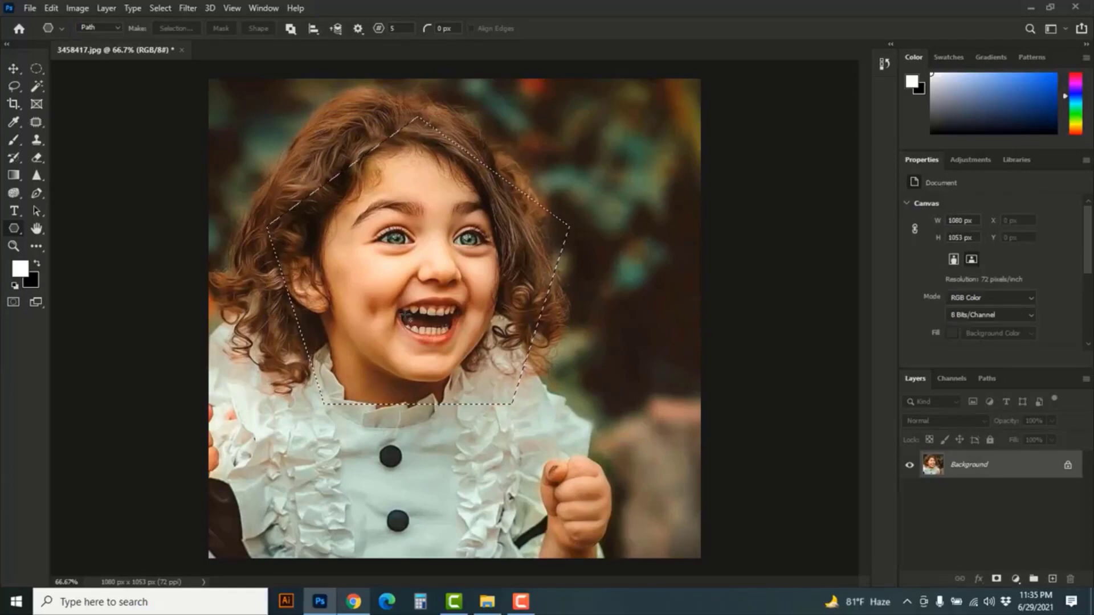
key(ctrl+j)
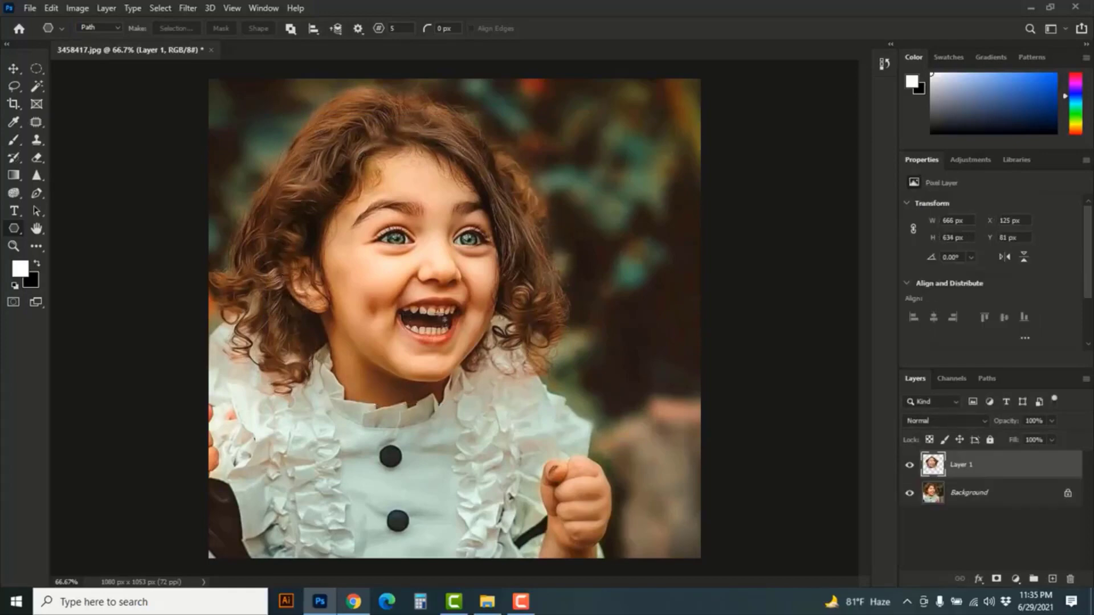
Step: Preview the pentagon cutout with the Background hidden, and hide the cutout layer with the Background shown again
click(909, 493)
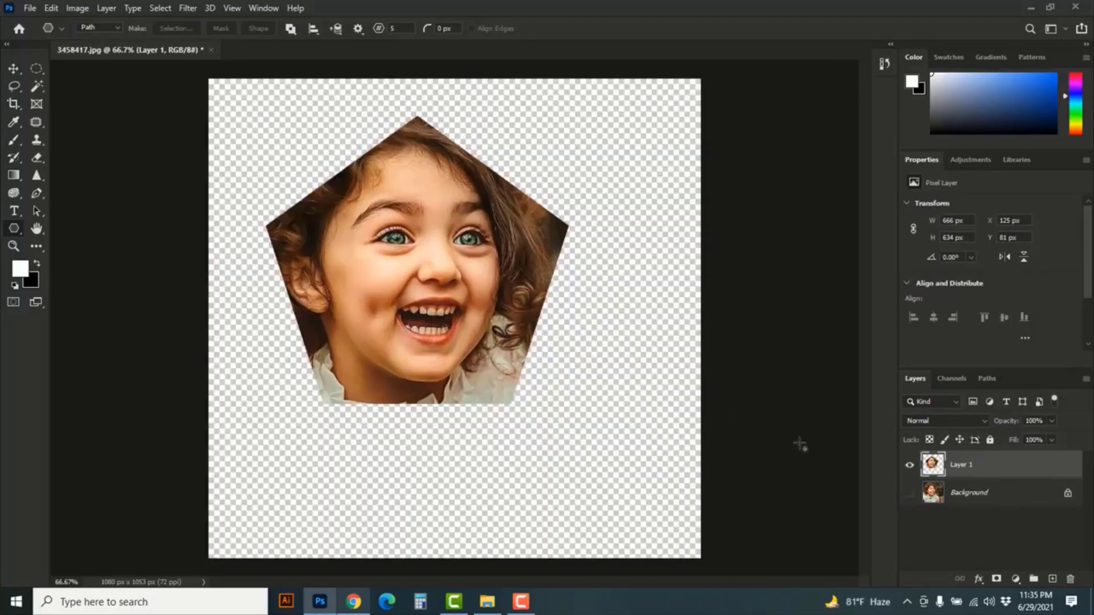
click(910, 494)
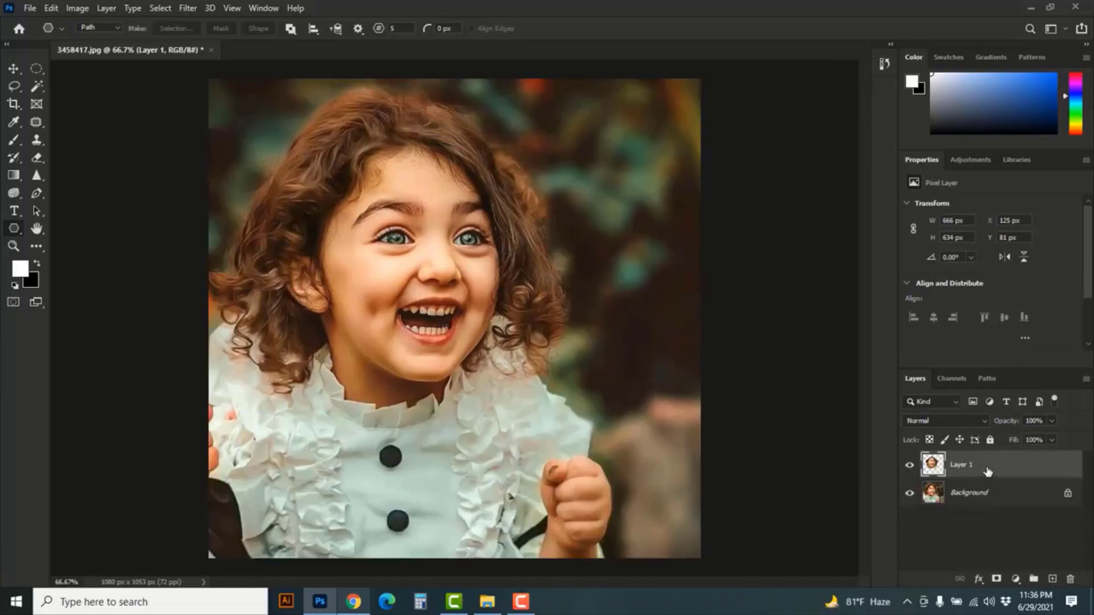
click(909, 466)
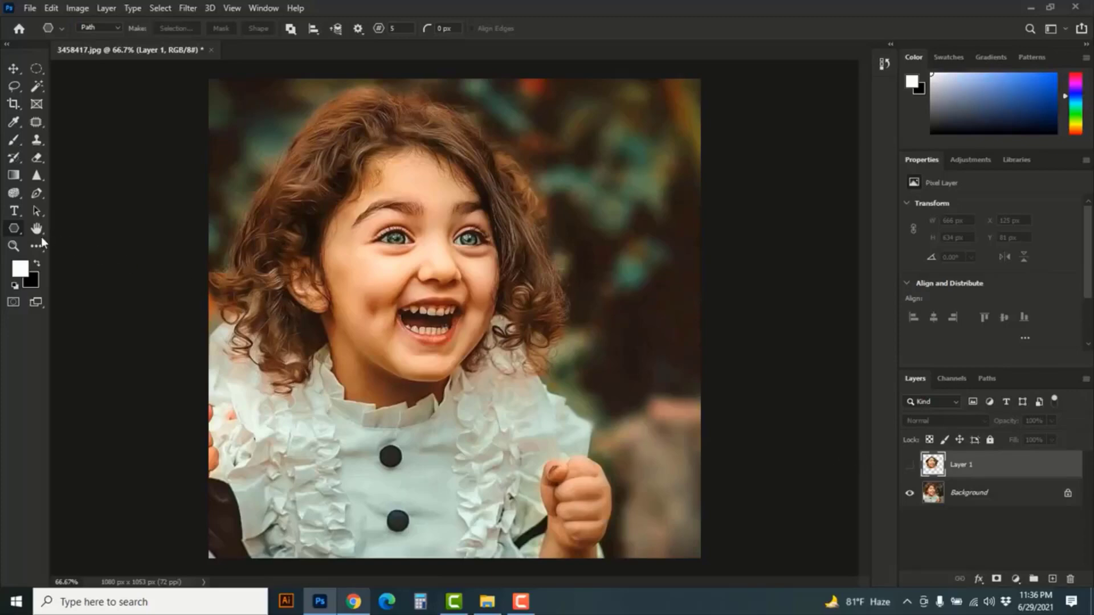
Step: Draw a triangle path about 861 by 746 px around the face and copy that area of the Background to a new layer
right_click(15, 230)
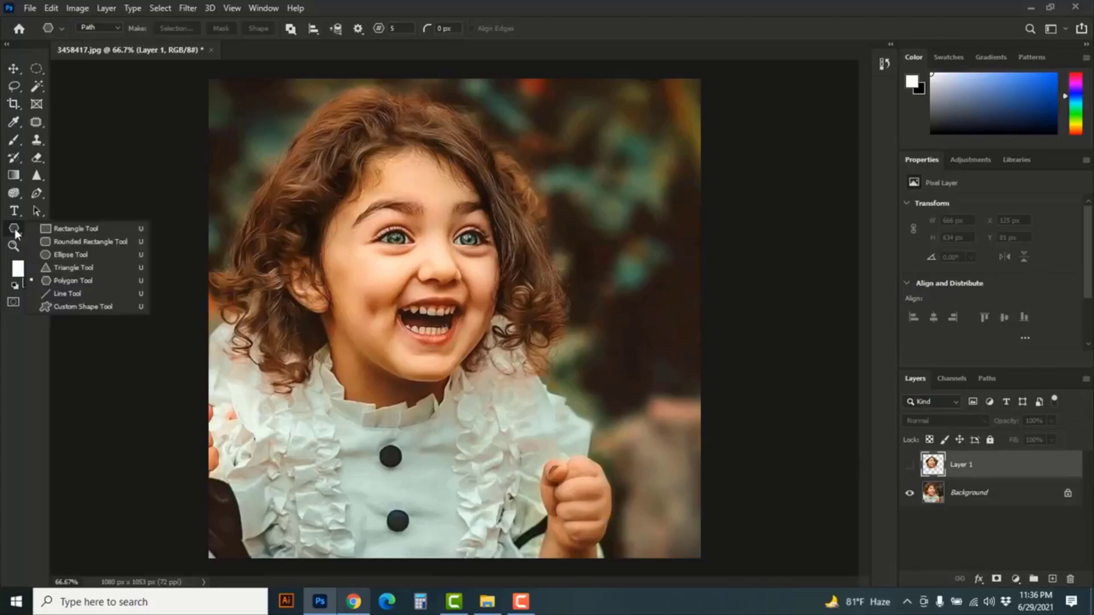
click(80, 267)
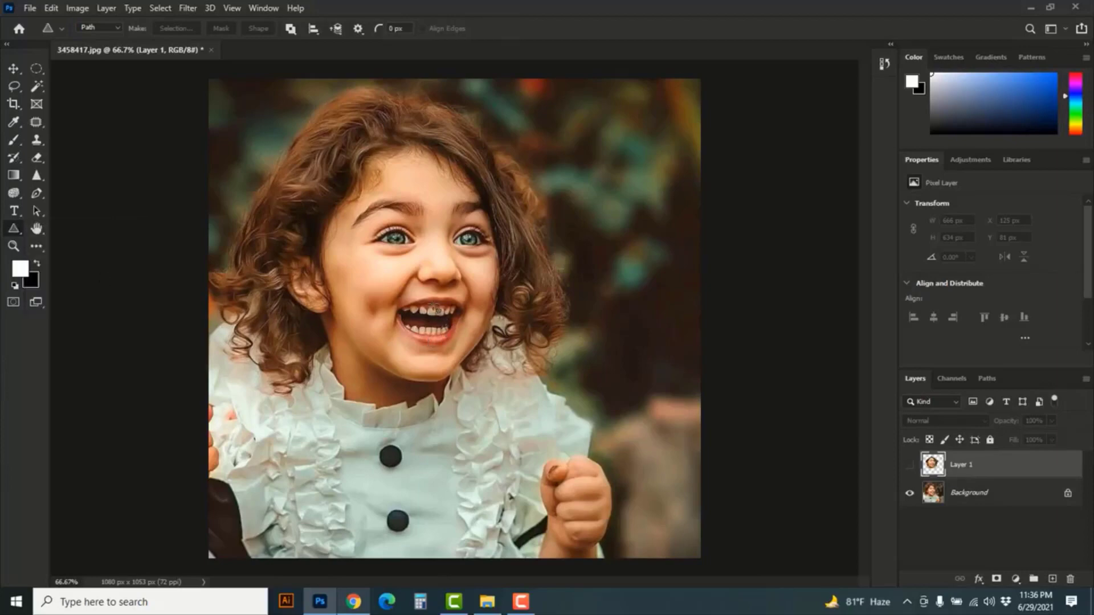
drag(434, 310, 659, 598)
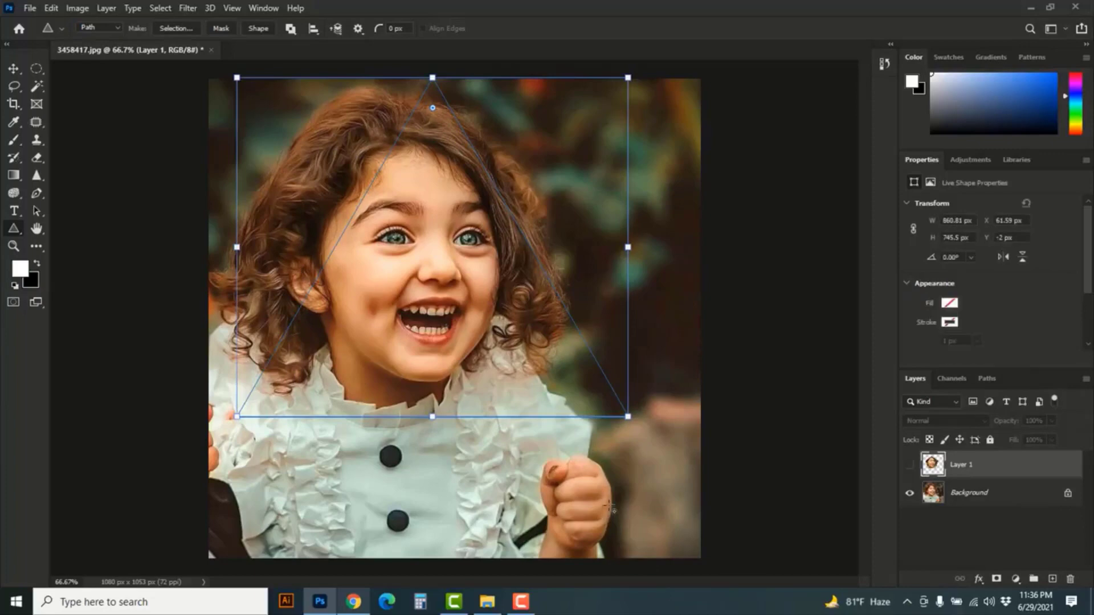
key(ctrl+Return)
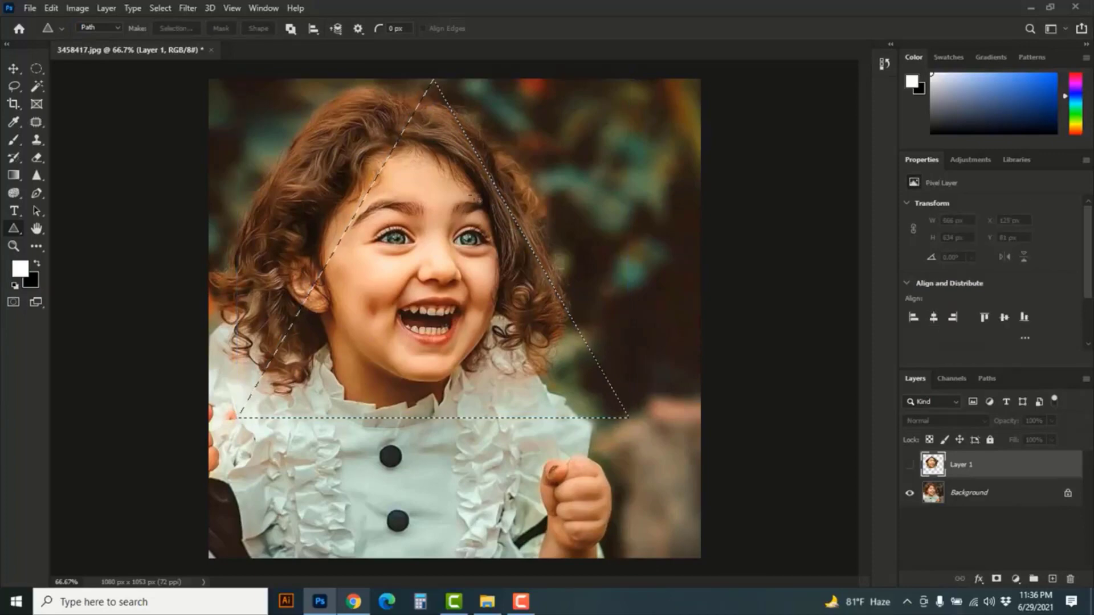
click(1011, 498)
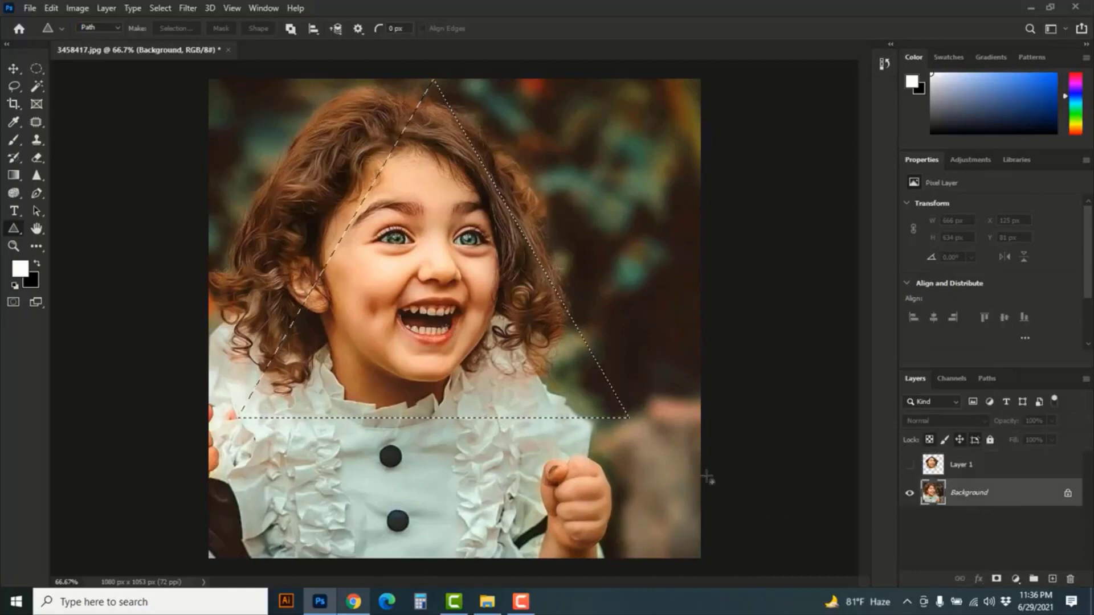
key(ctrl+j)
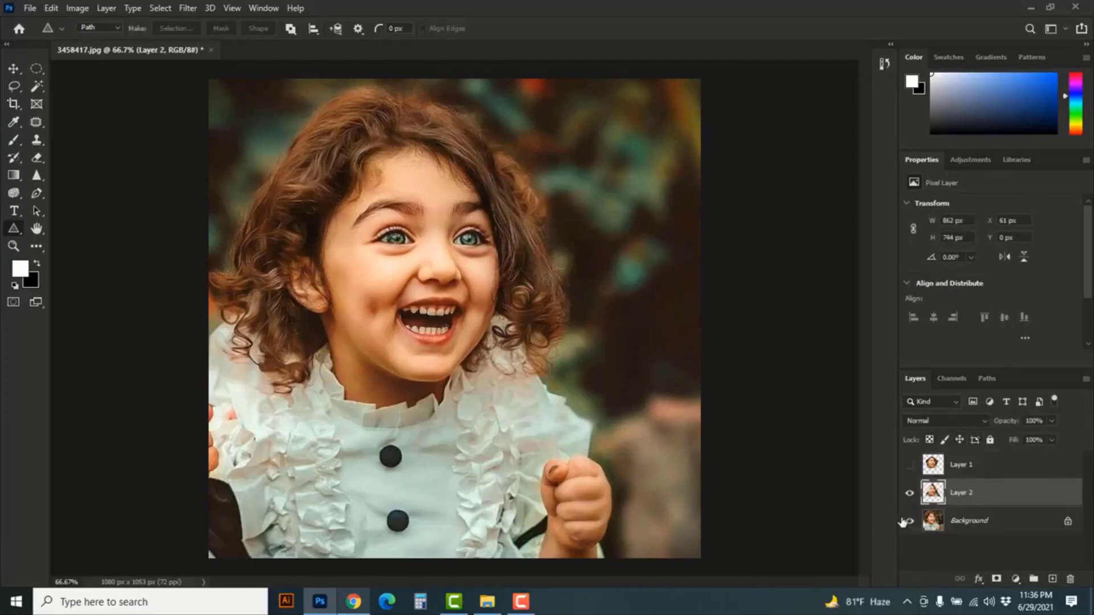
Step: Preview the triangle cutout with the Background hidden, and hide the cutout layer with the Background shown again
click(909, 521)
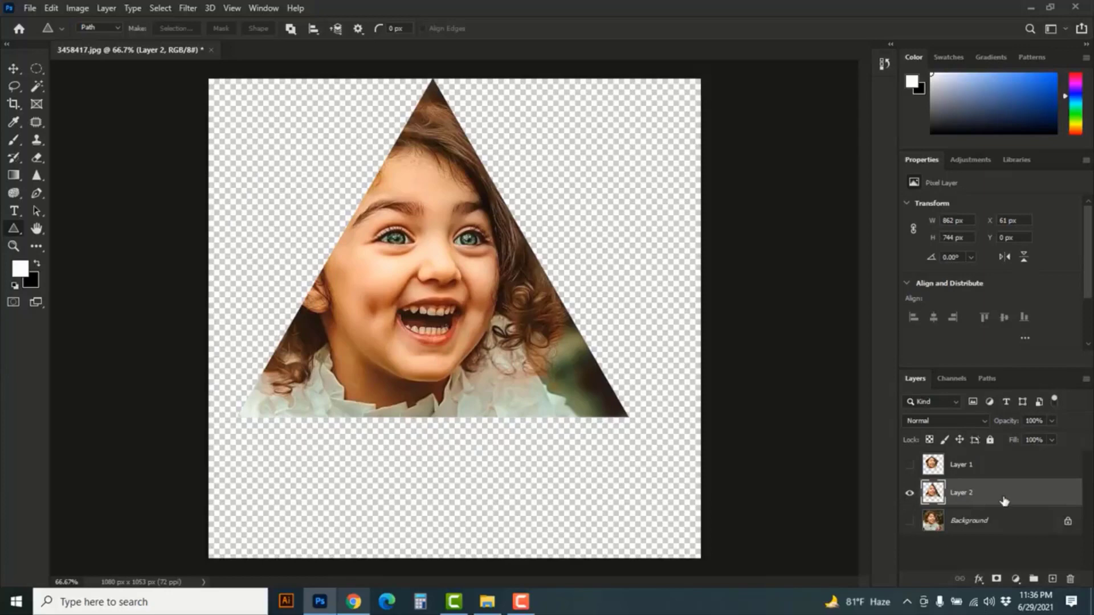
click(910, 493)
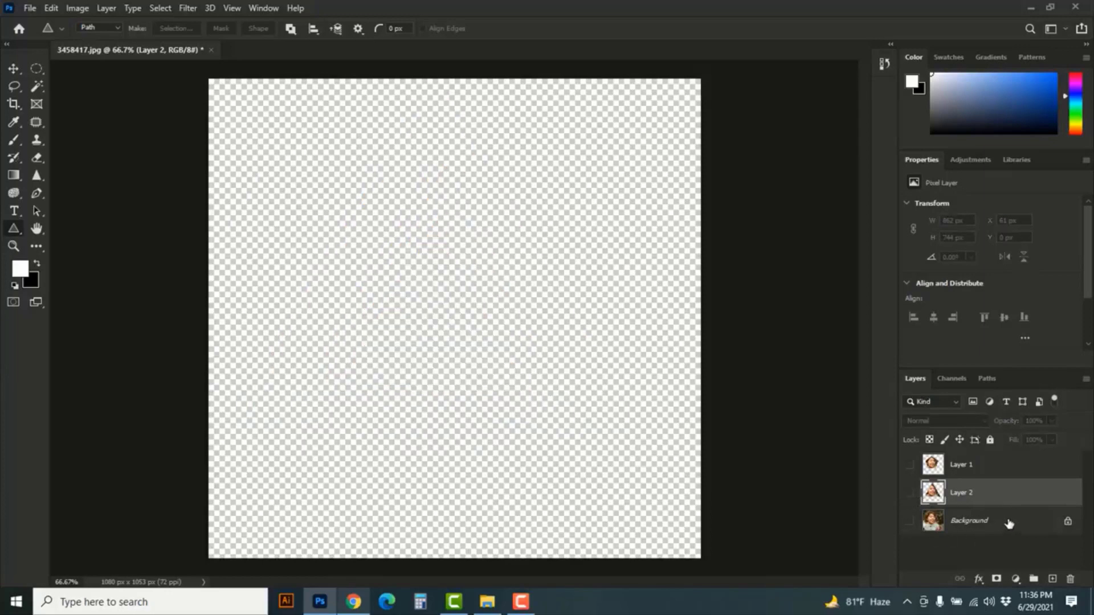
click(913, 523)
click(910, 521)
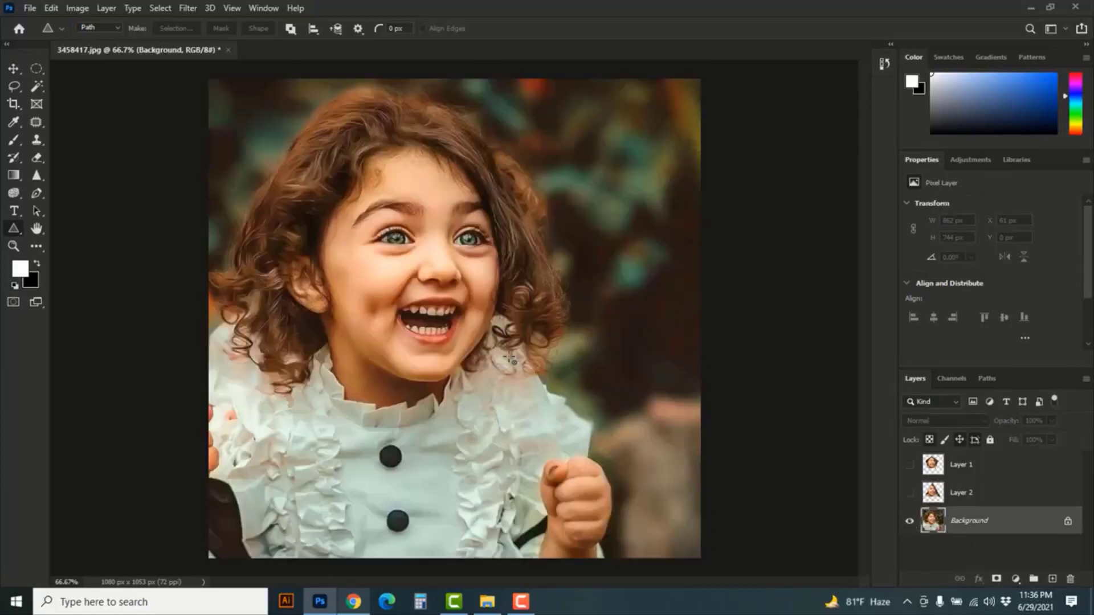
Step: Set the Custom Shape tool to the five-petal flower from the Flowers set
right_click(11, 229)
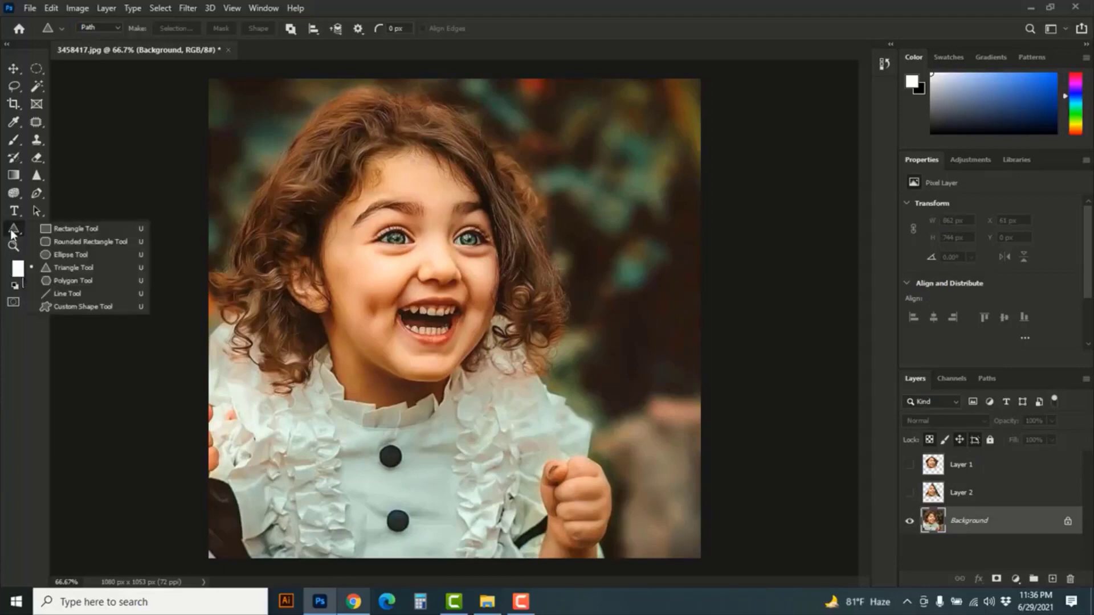
click(84, 307)
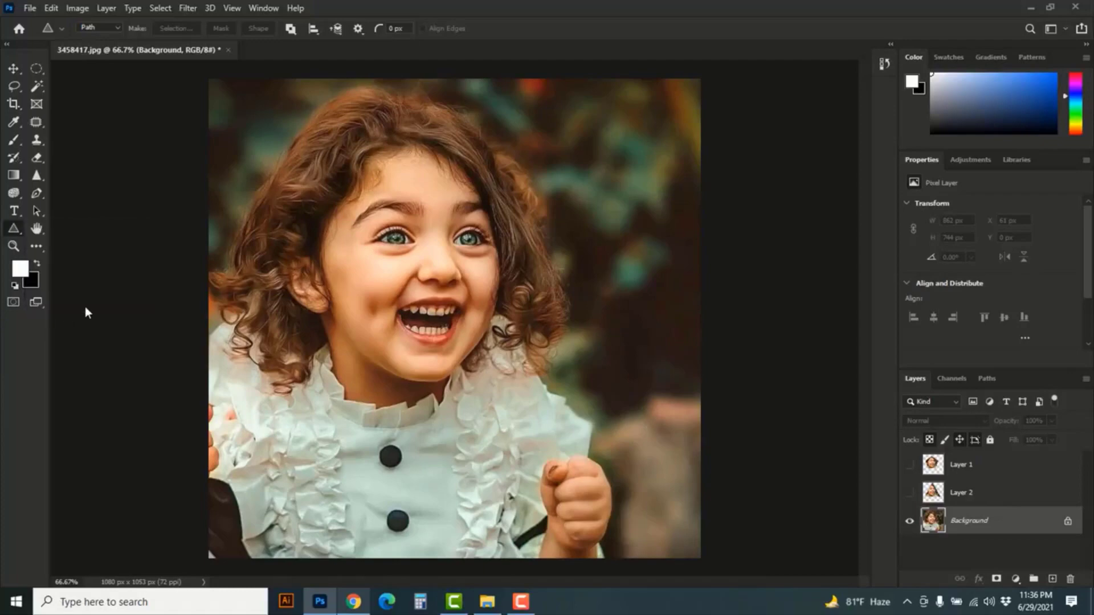
click(420, 29)
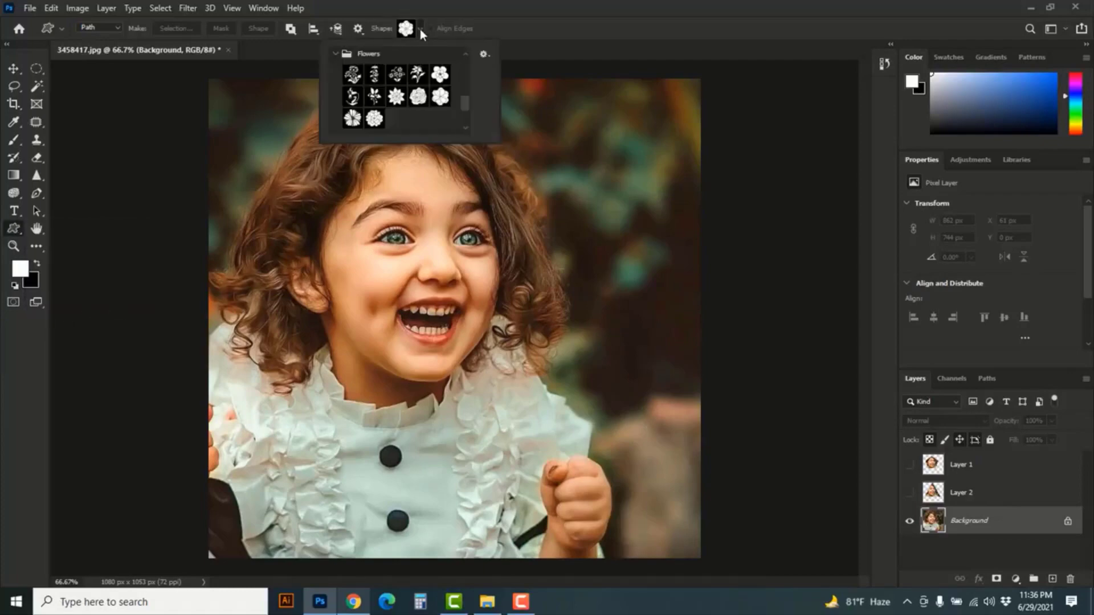
drag(463, 100, 468, 67)
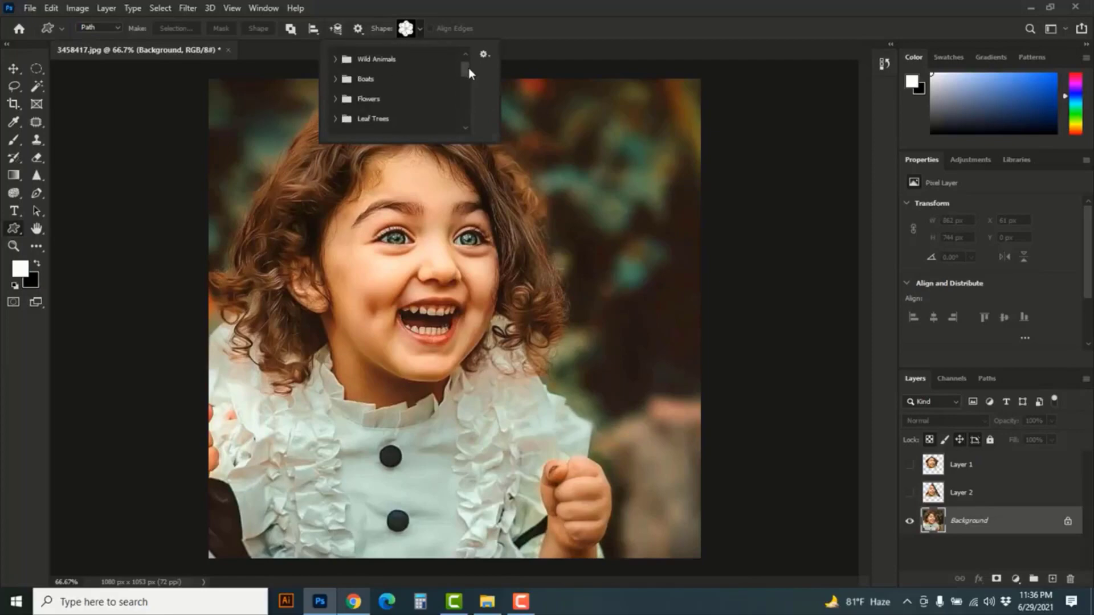
click(336, 61)
click(336, 59)
click(334, 80)
click(333, 80)
scroll(342, 112, up, 1)
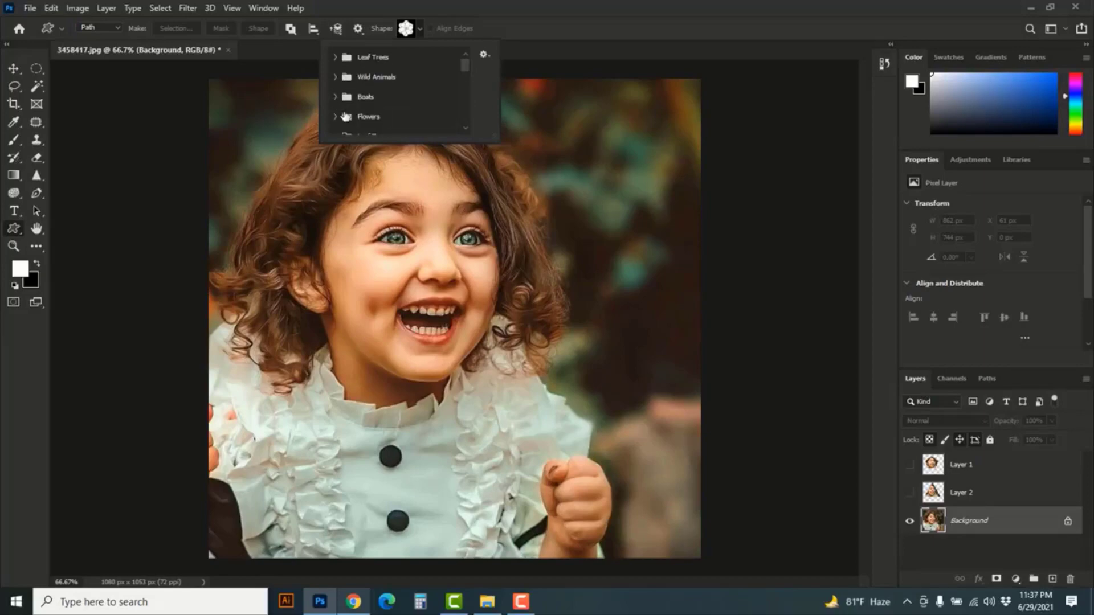
click(335, 118)
scroll(434, 102, down, 1)
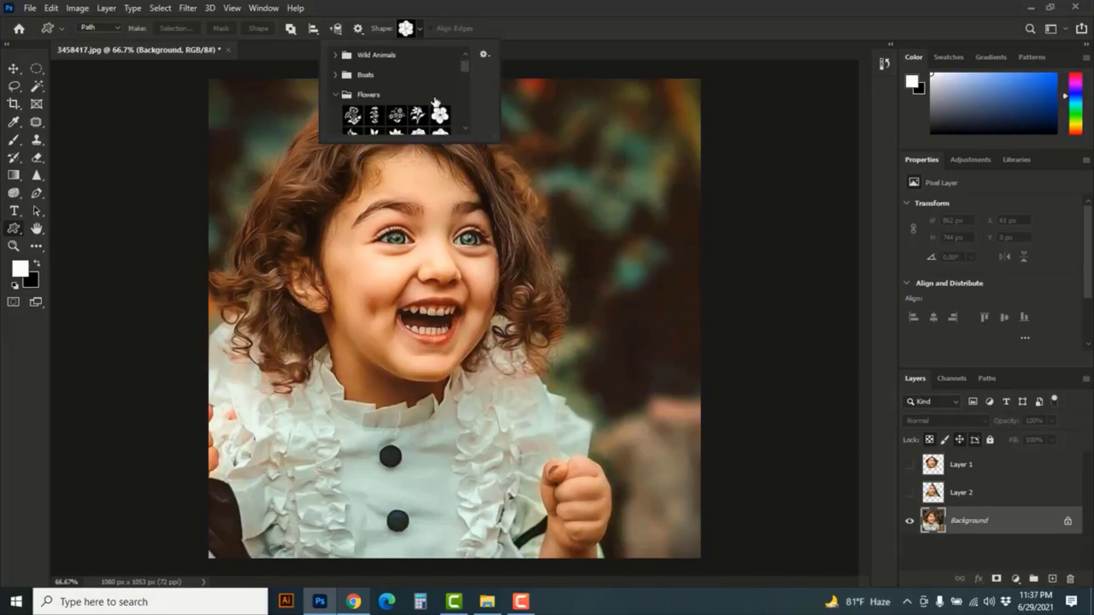
click(440, 116)
click(592, 44)
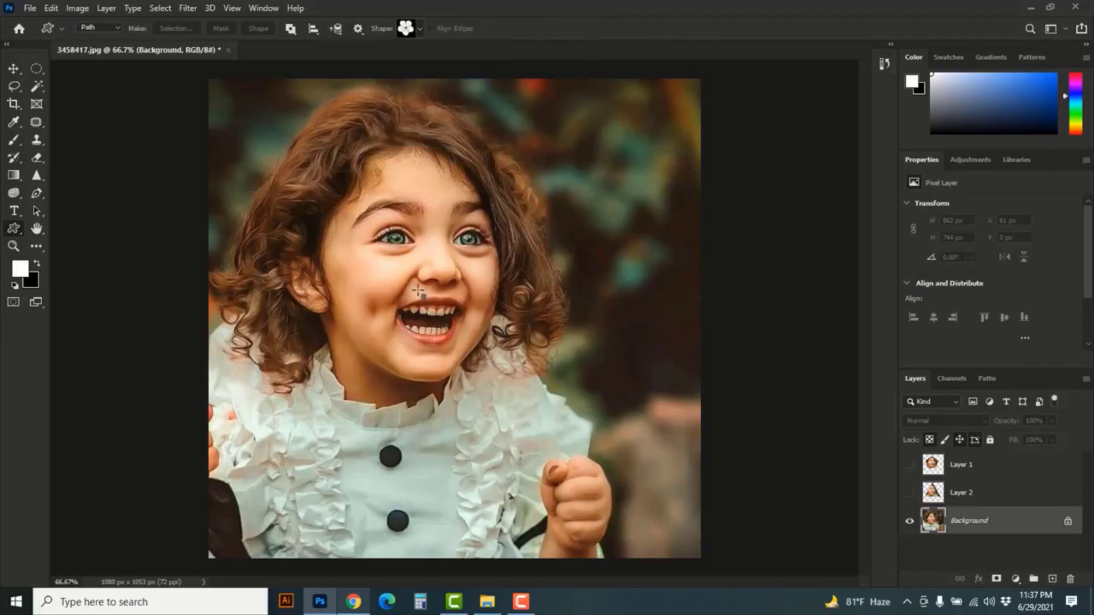
Step: Draw a flower path about 762 px wide centred on the face and copy that area to a new layer as a selection
drag(419, 291, 592, 509)
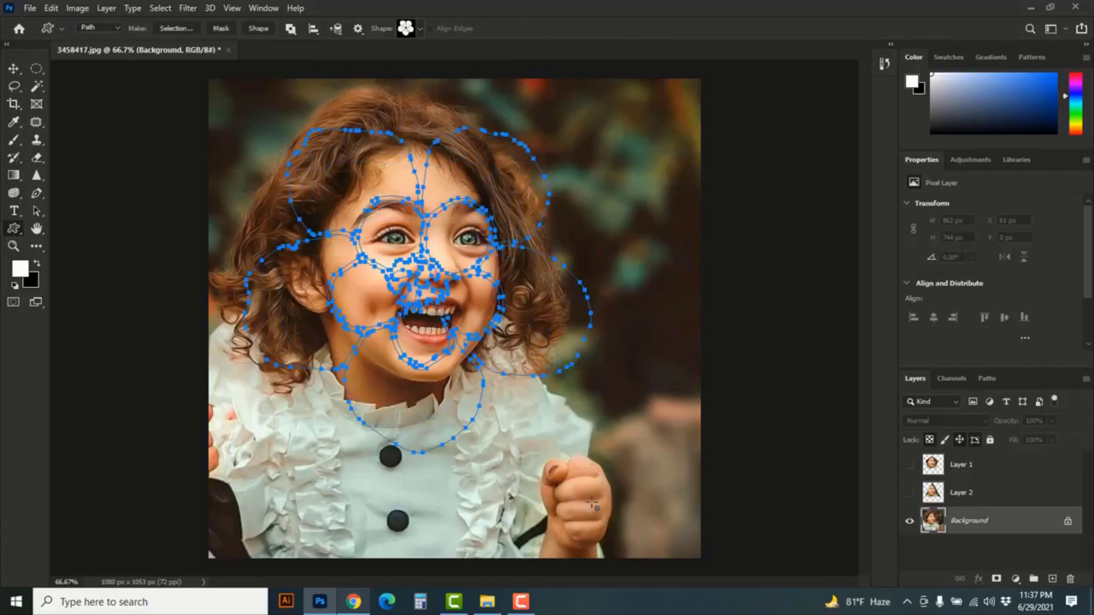
key(ctrl+z)
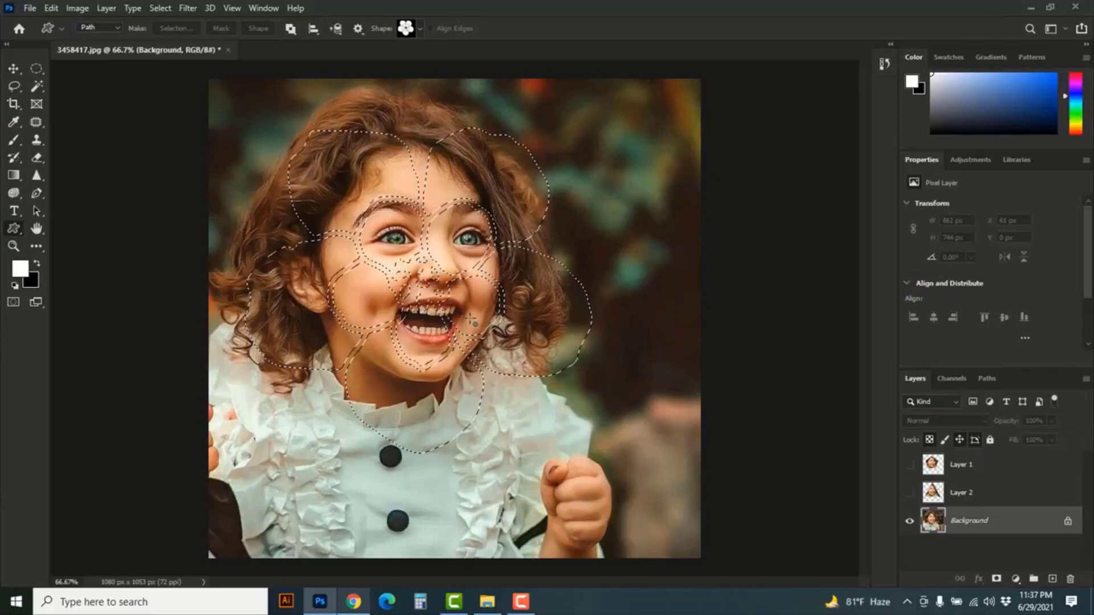
key(ctrl+j)
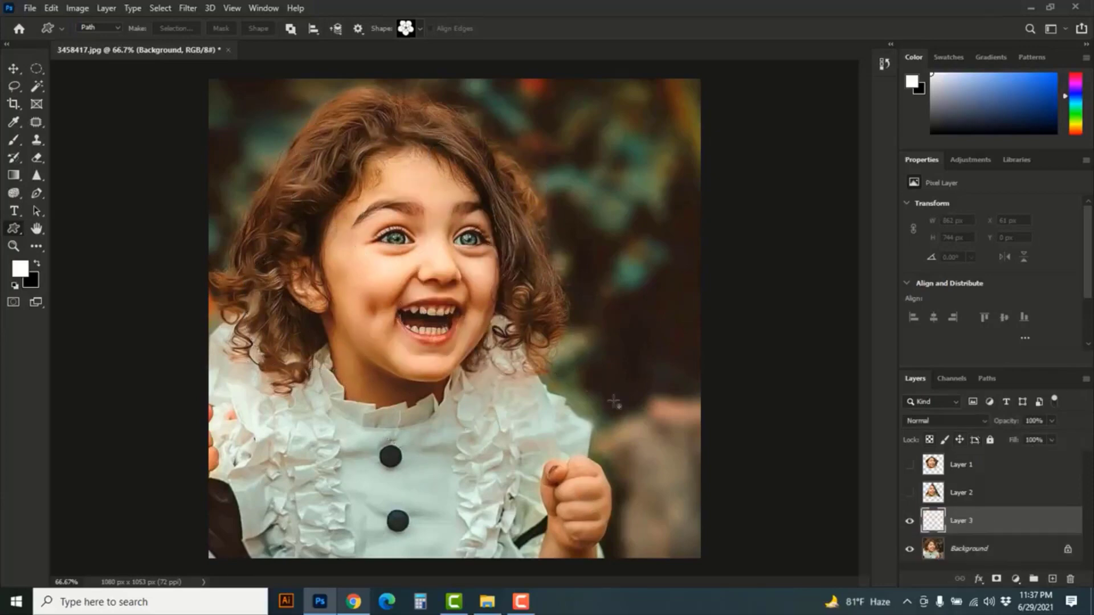
Step: Preview the flower cutout without the Background, and leave its layer hidden with the Background shown and selected
click(909, 551)
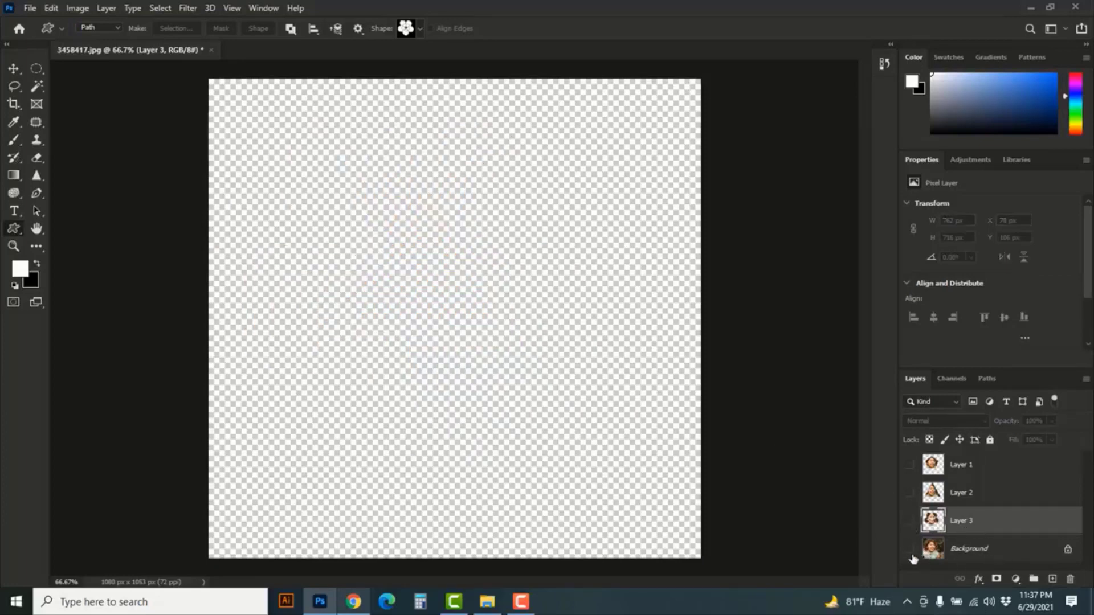
click(911, 556)
click(910, 550)
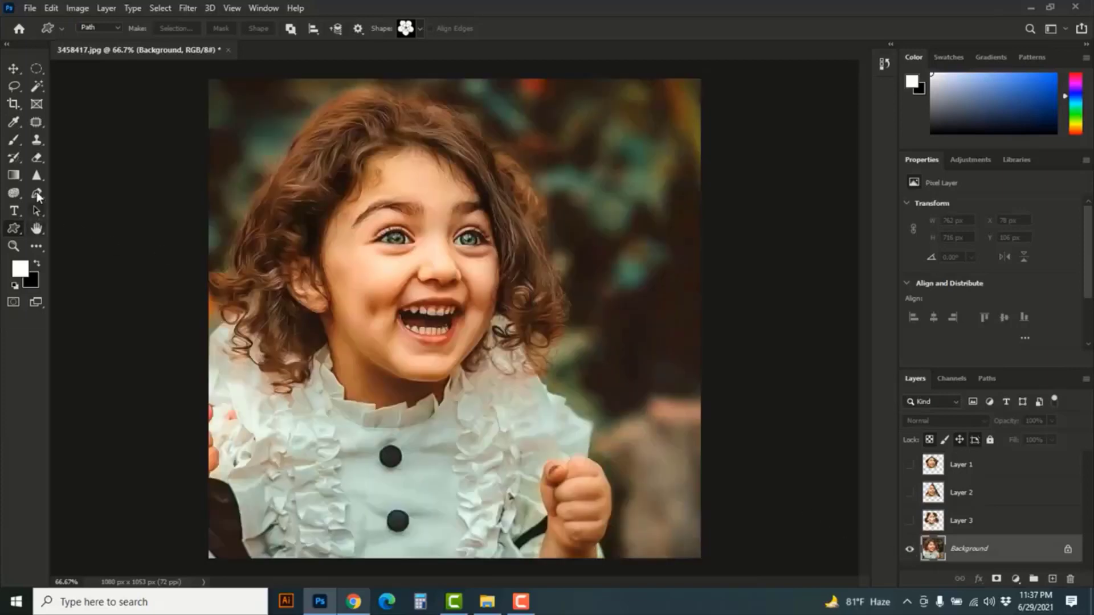
Step: Draw a closed heart-shaped path about 755 by 674 px around the face with the Pen tool
drag(38, 196, 71, 192)
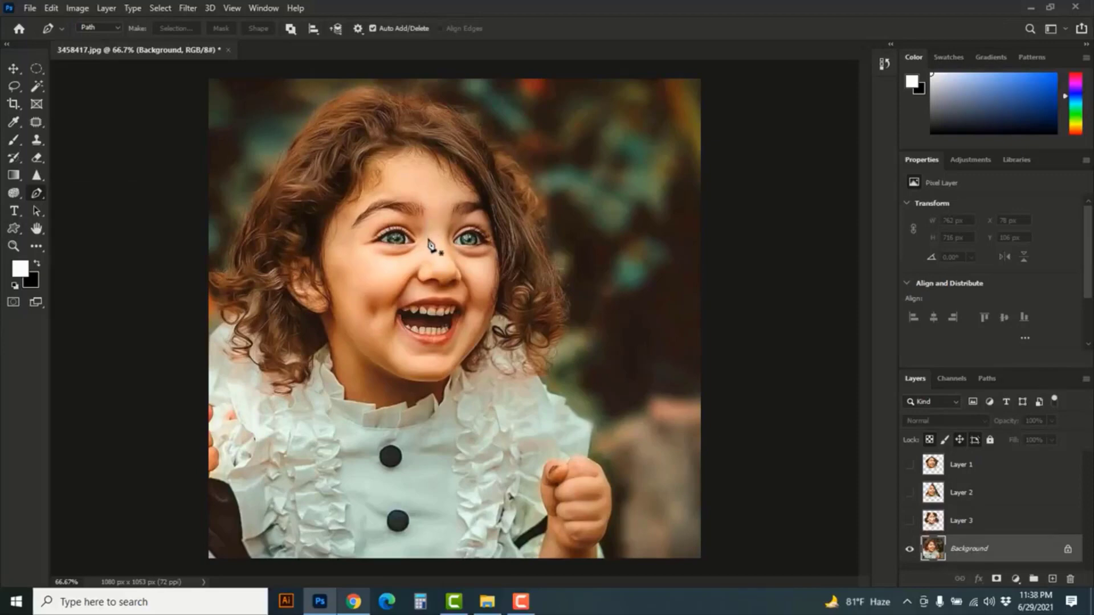
click(428, 231)
drag(572, 164, 674, 232)
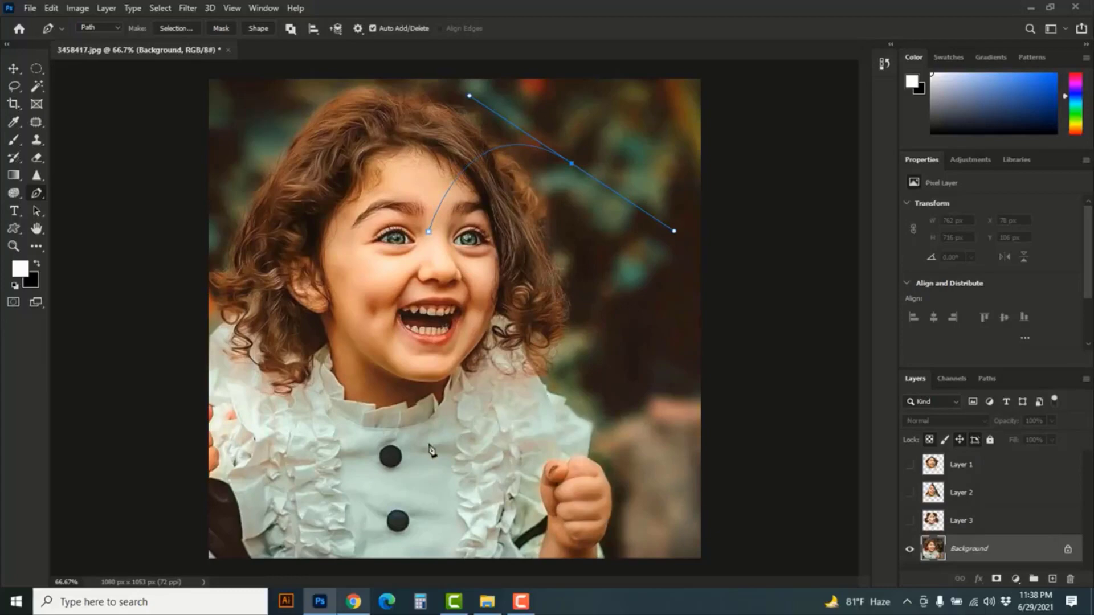
drag(416, 452, 353, 483)
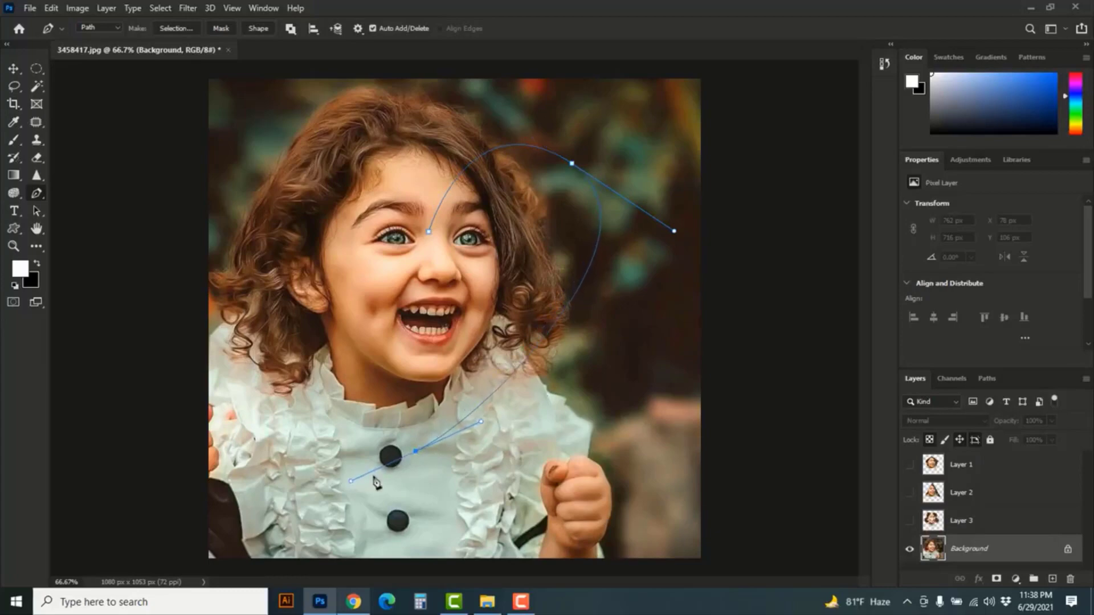
alt+click(416, 451)
drag(261, 243, 233, 147)
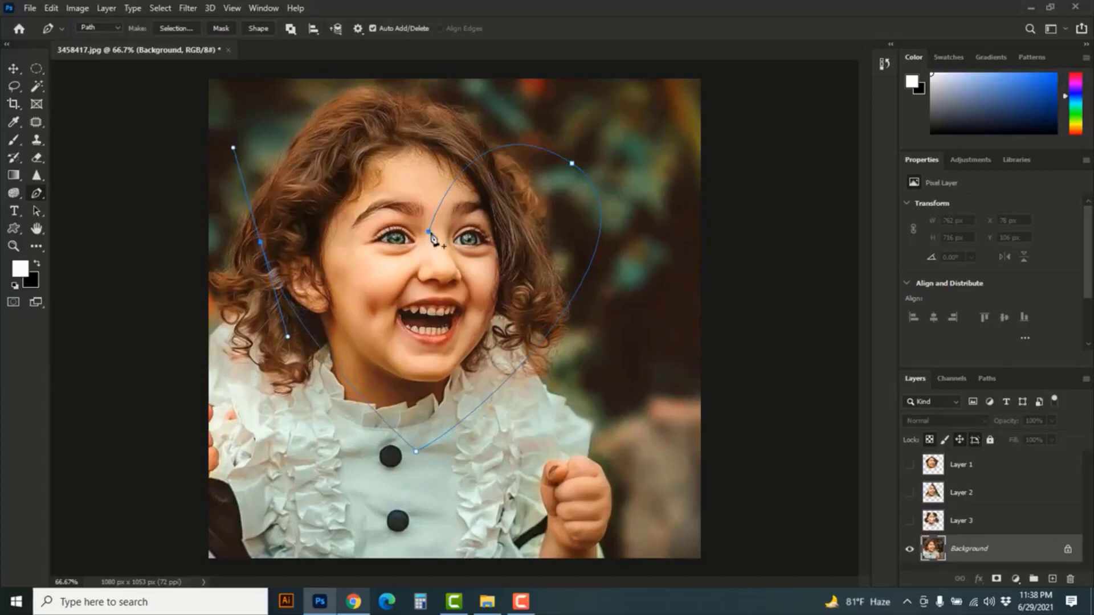
drag(429, 231, 454, 352)
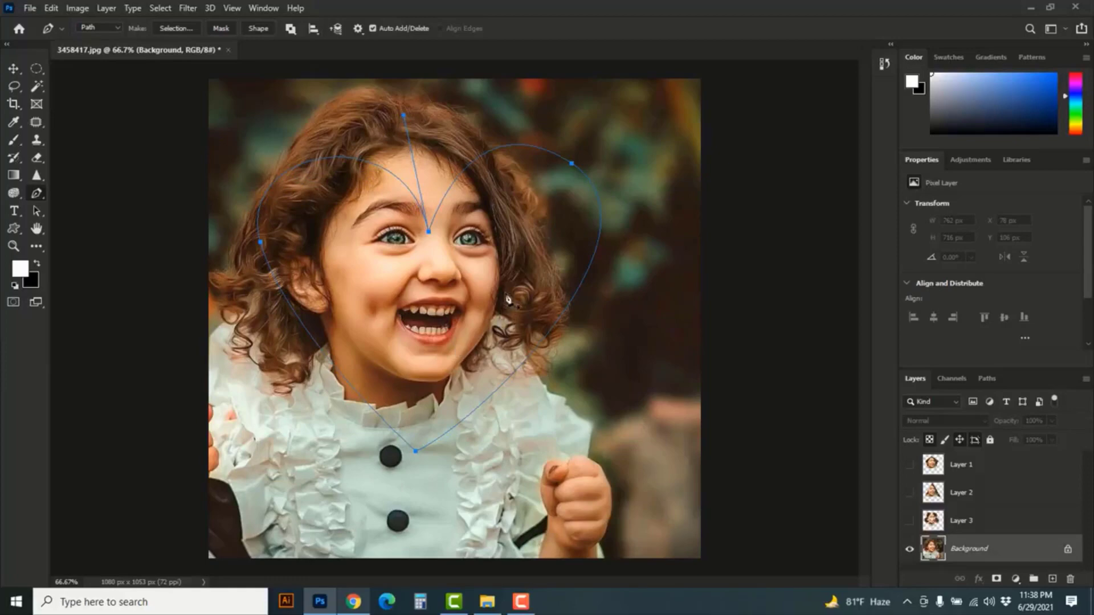
Step: Copy the heart-shaped area to a new layer and preview it alone, leaving the cutout hidden and the Background shown
key(ctrl+Return)
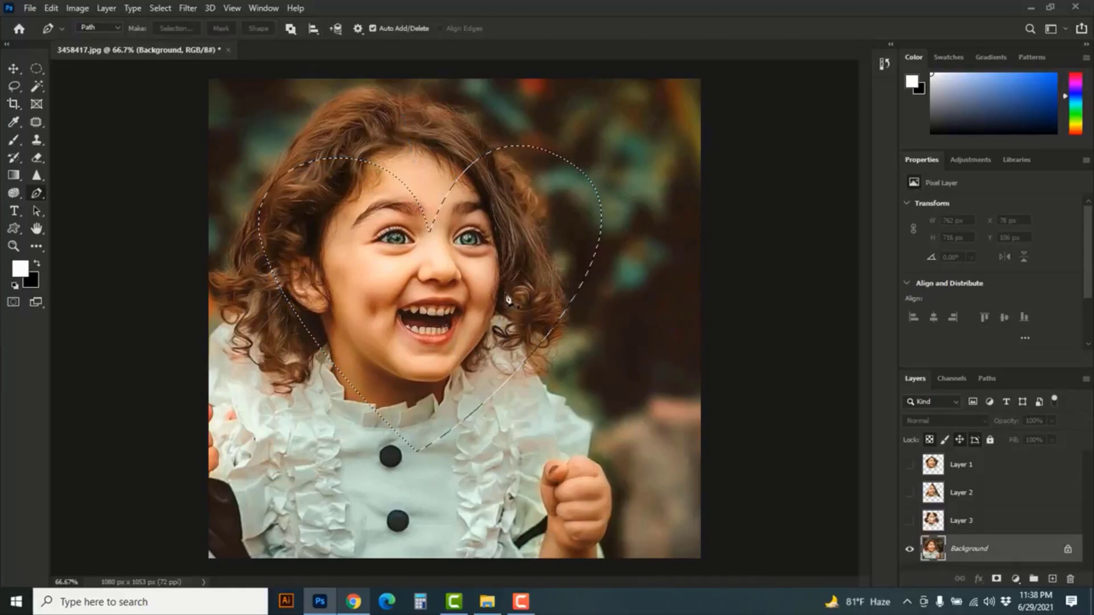
key(ctrl+j)
scroll(1068, 516, down, 1)
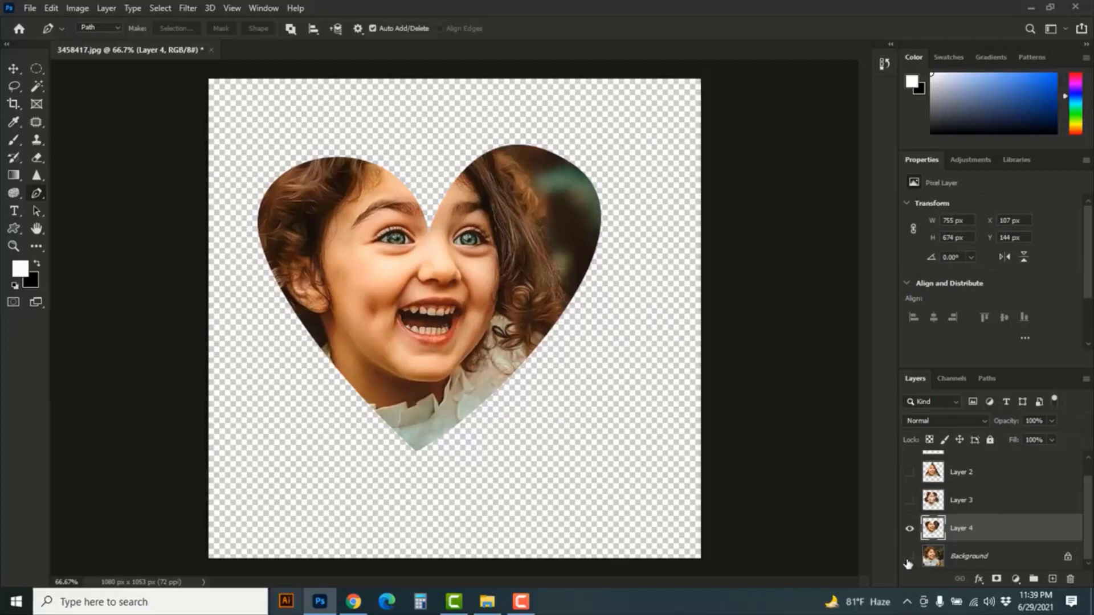
click(910, 530)
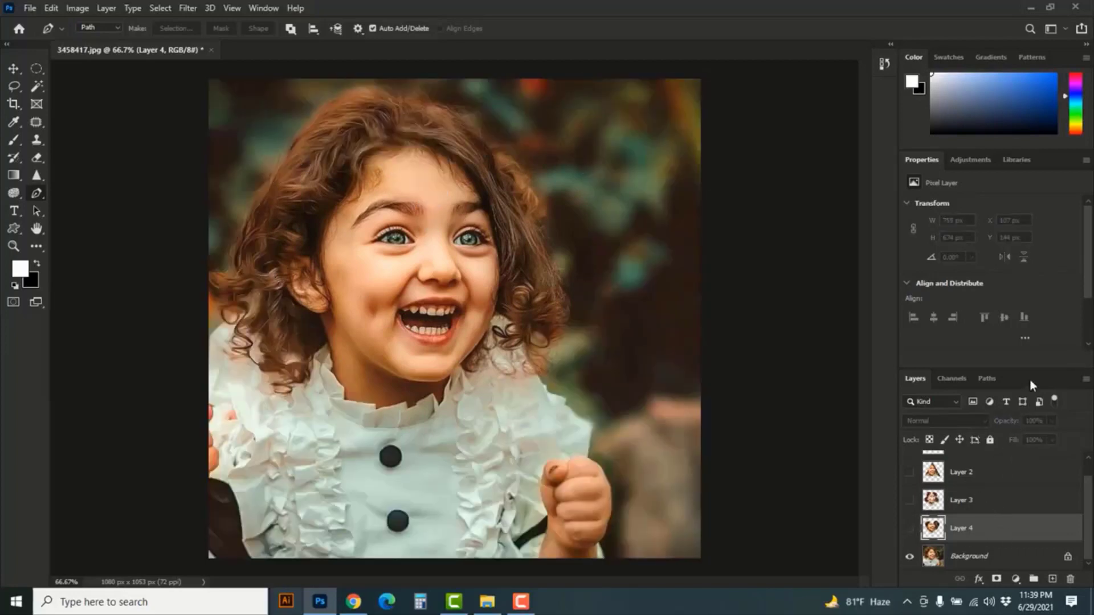
Step: Detach the Layers panel over the canvas and make it taller so that all five layers fit
drag(1029, 378, 794, 302)
drag(758, 242, 730, 167)
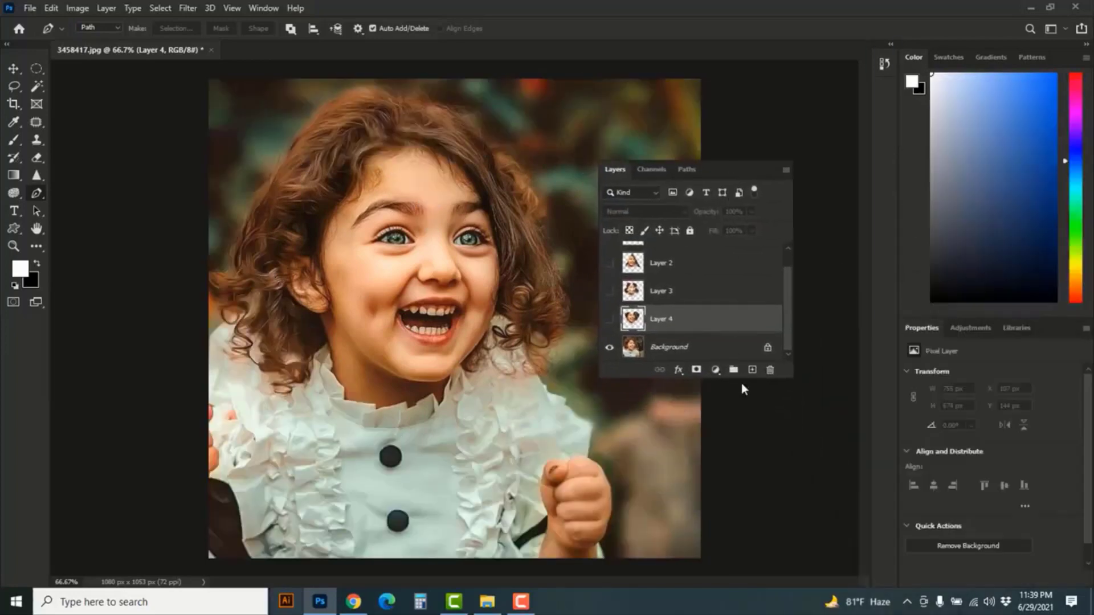
drag(752, 465, 759, 515)
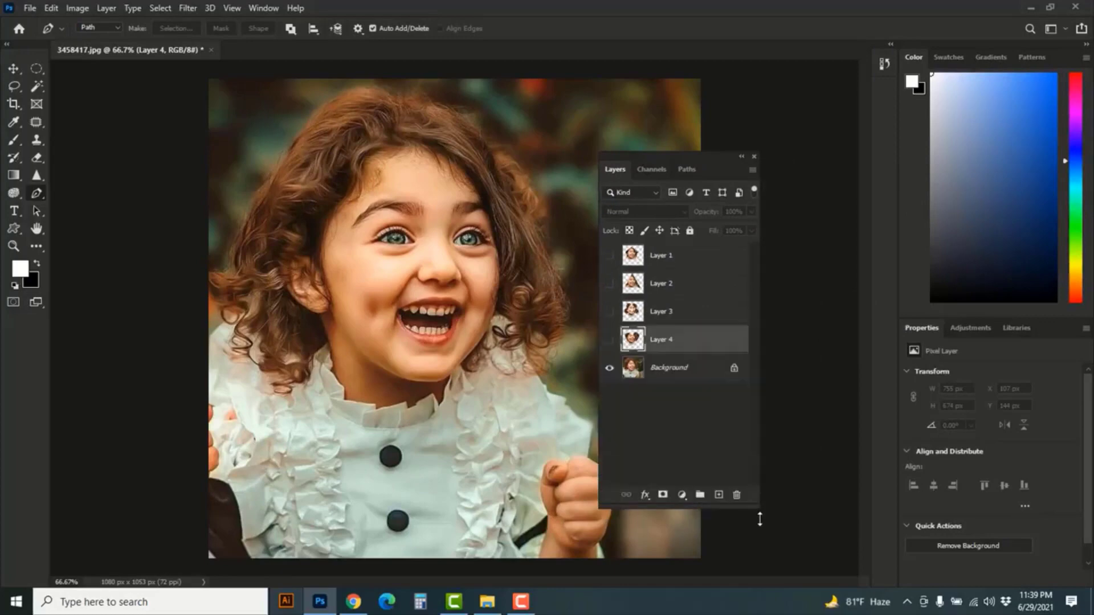
drag(673, 160, 705, 155)
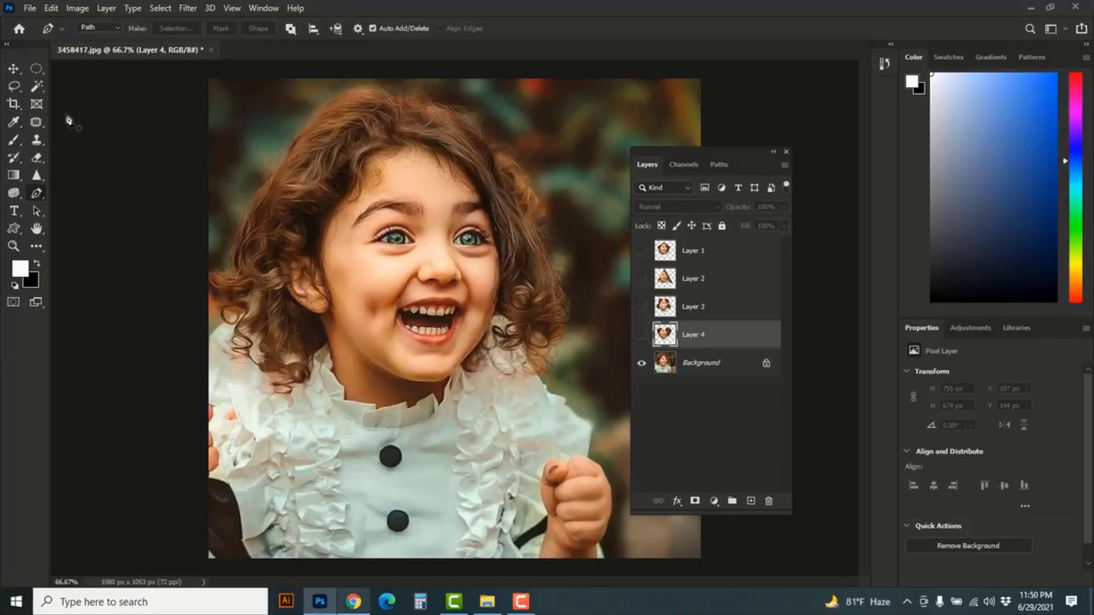
Step: Open the shape images 2447560-middle and pngtree-background-shape-png-image_713541 together
click(28, 9)
click(53, 37)
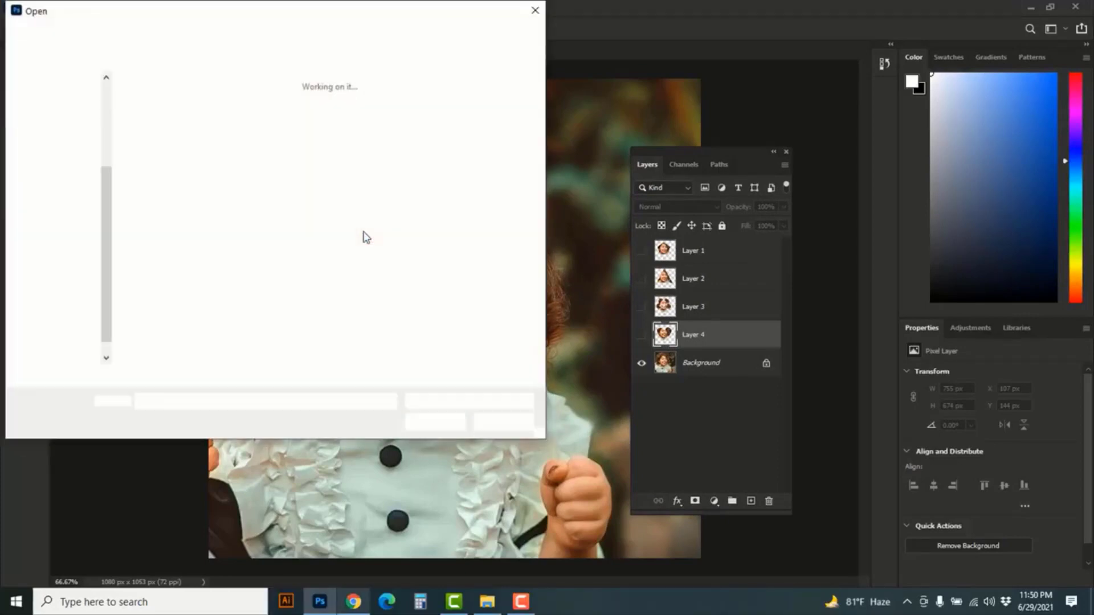
click(169, 123)
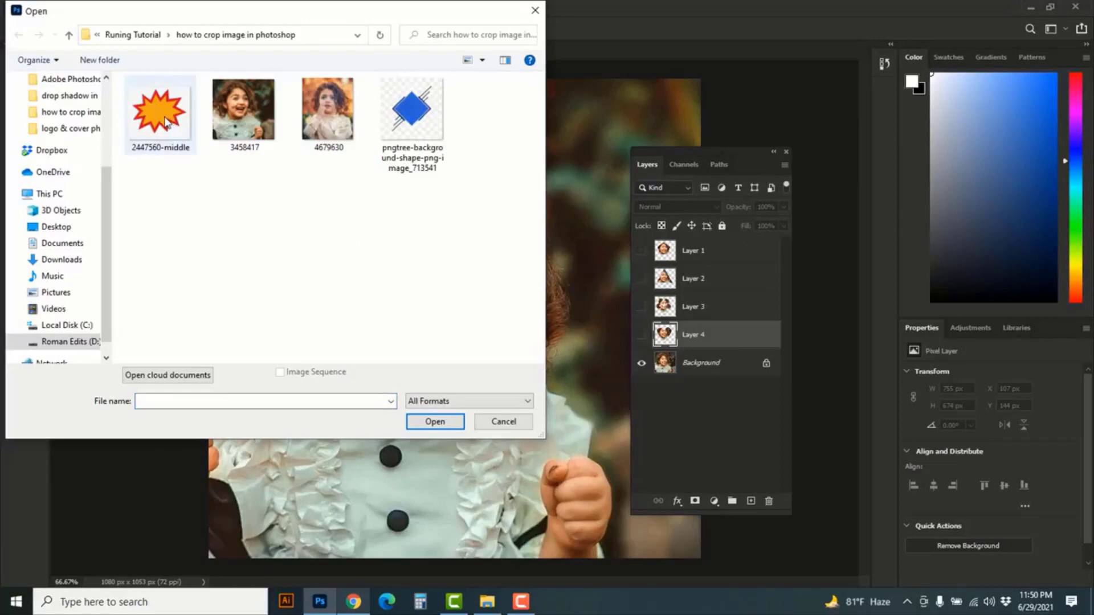
ctrl+click(410, 162)
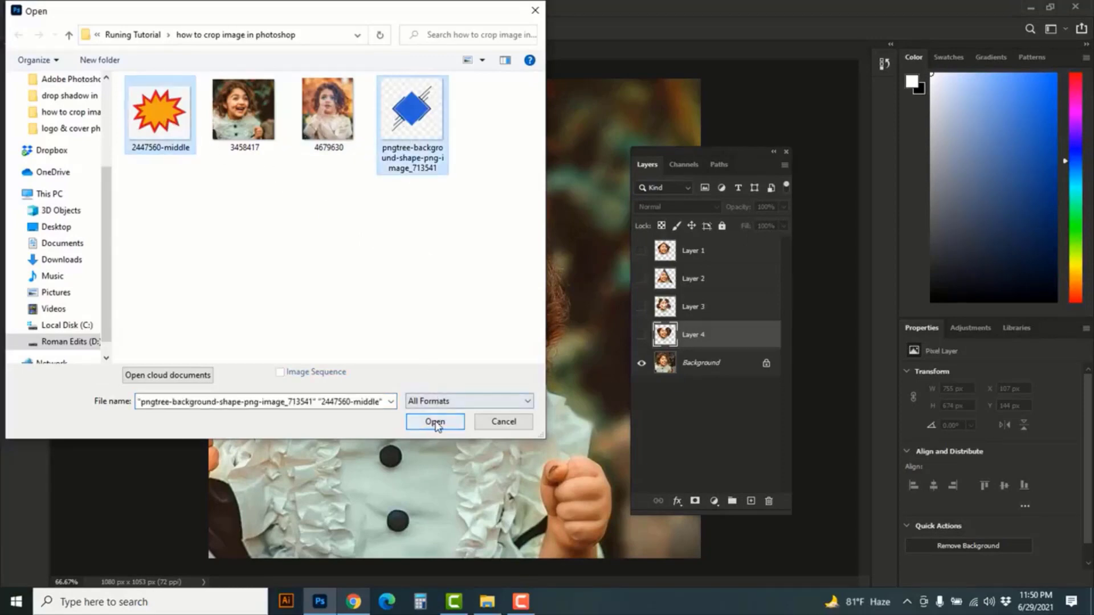
click(435, 422)
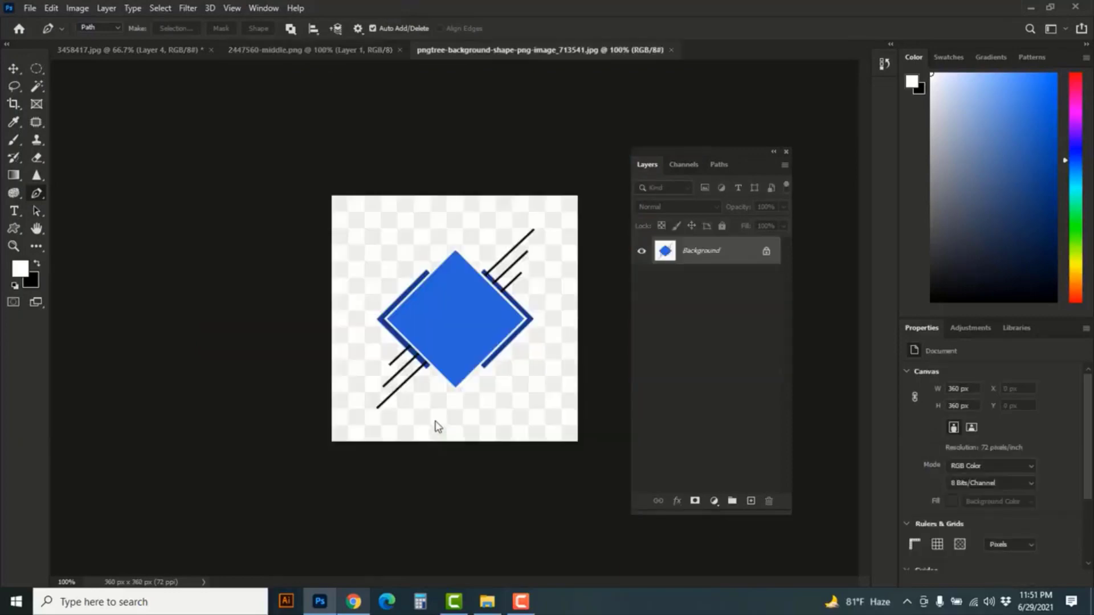
Step: Bring up the 2447560-middle.png document and move the floating Layers panel clear of the starburst
key(v)
click(320, 51)
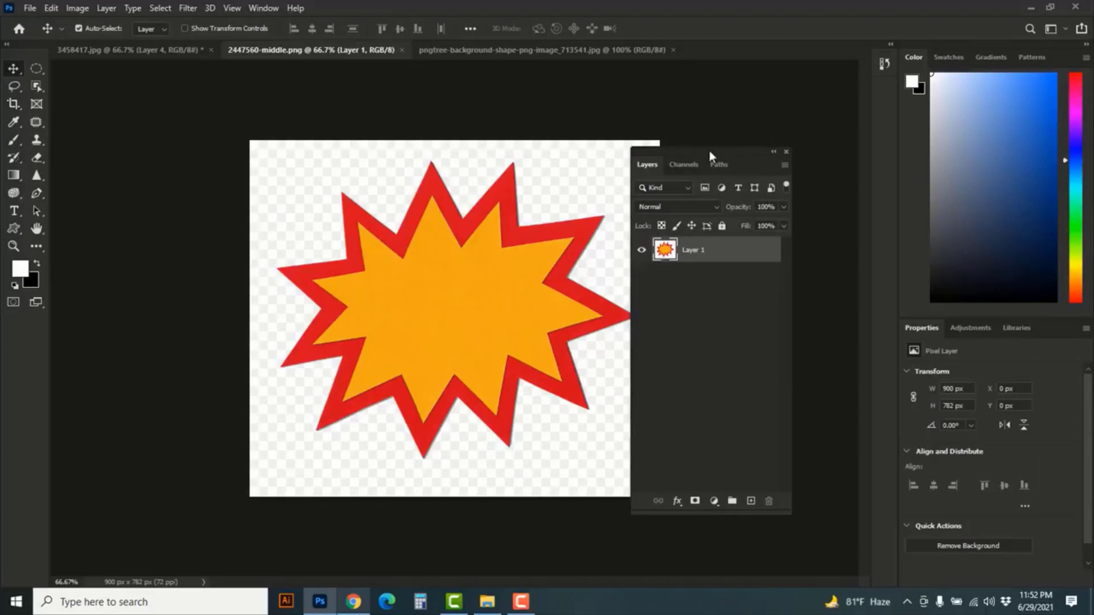
drag(710, 150, 757, 154)
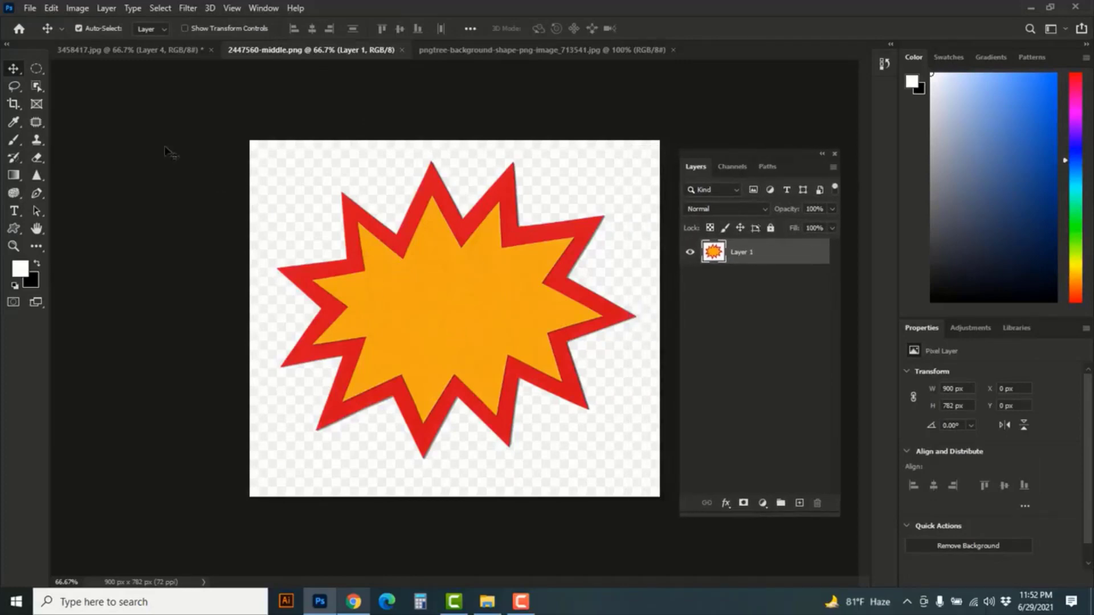
Step: Select the starburst by picking its checkered surroundings with the Magic Wand and inverting the selection
click(36, 86)
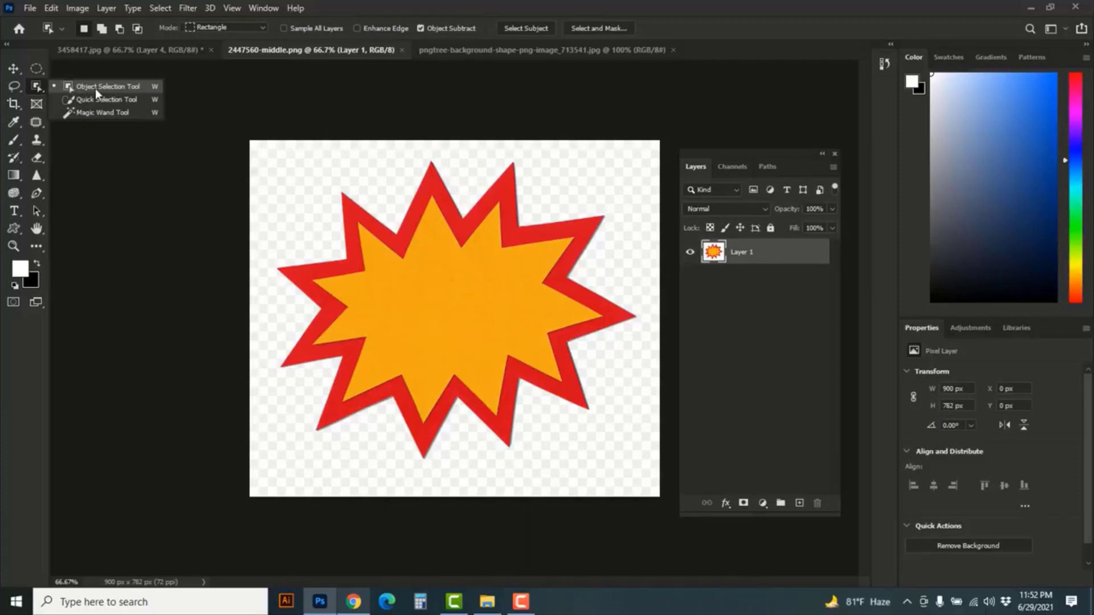
click(108, 112)
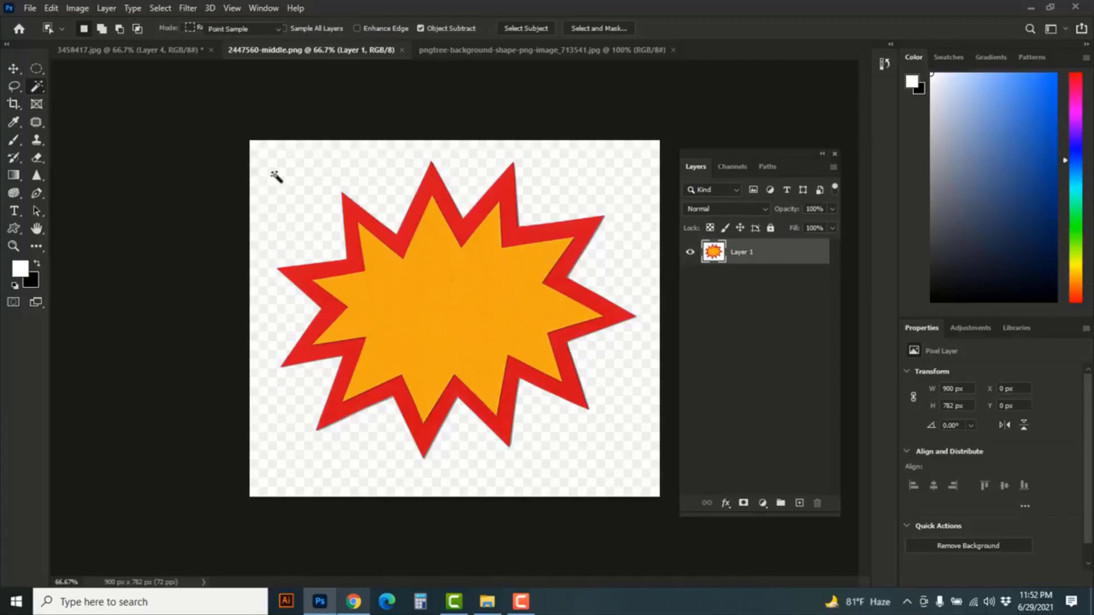
click(304, 189)
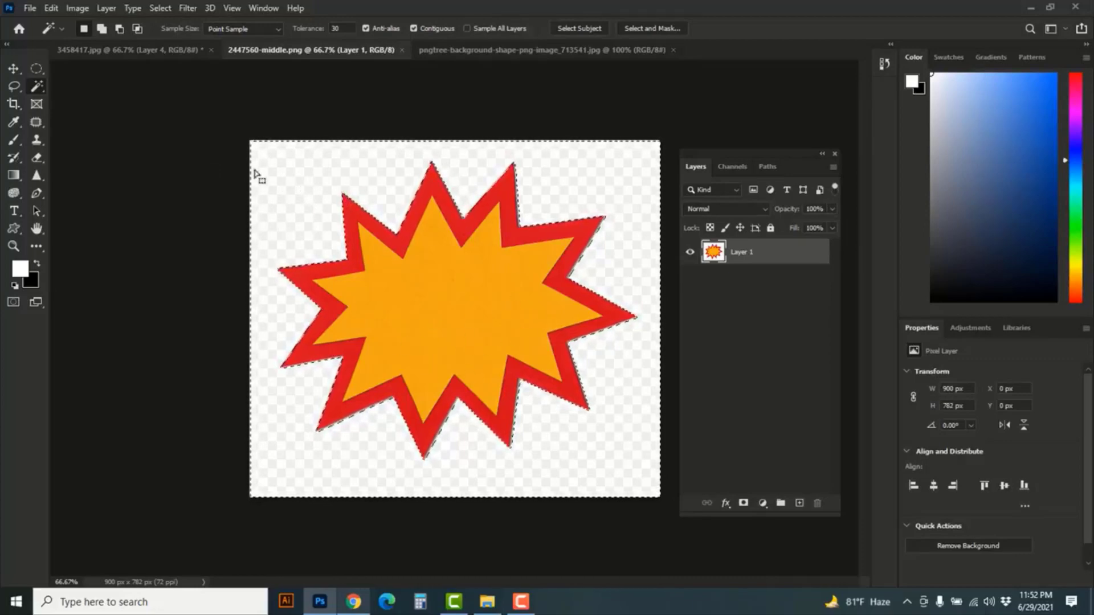
click(168, 9)
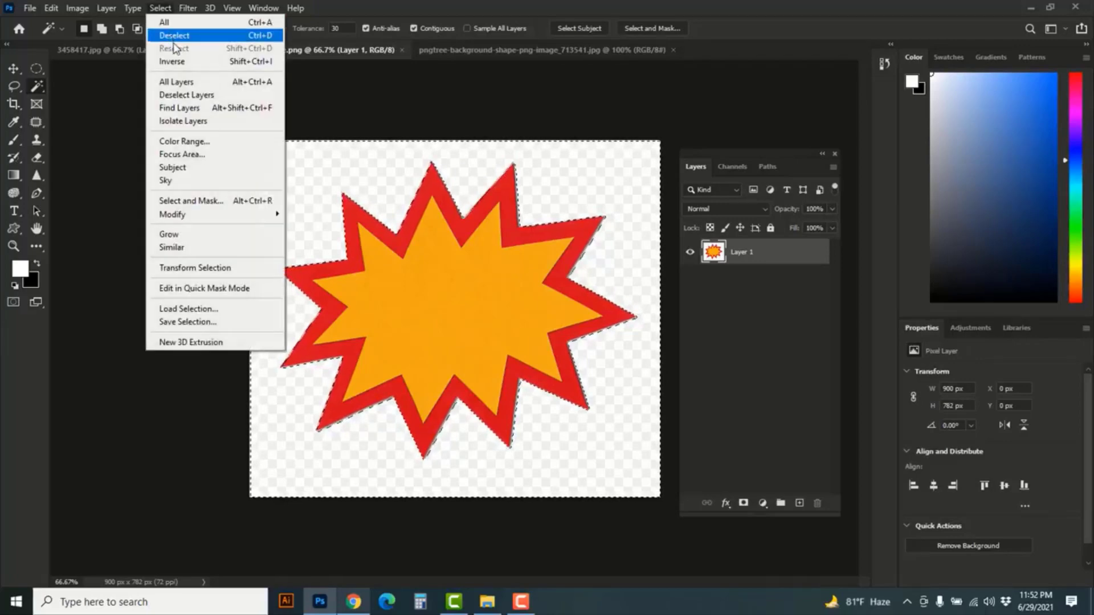
click(173, 61)
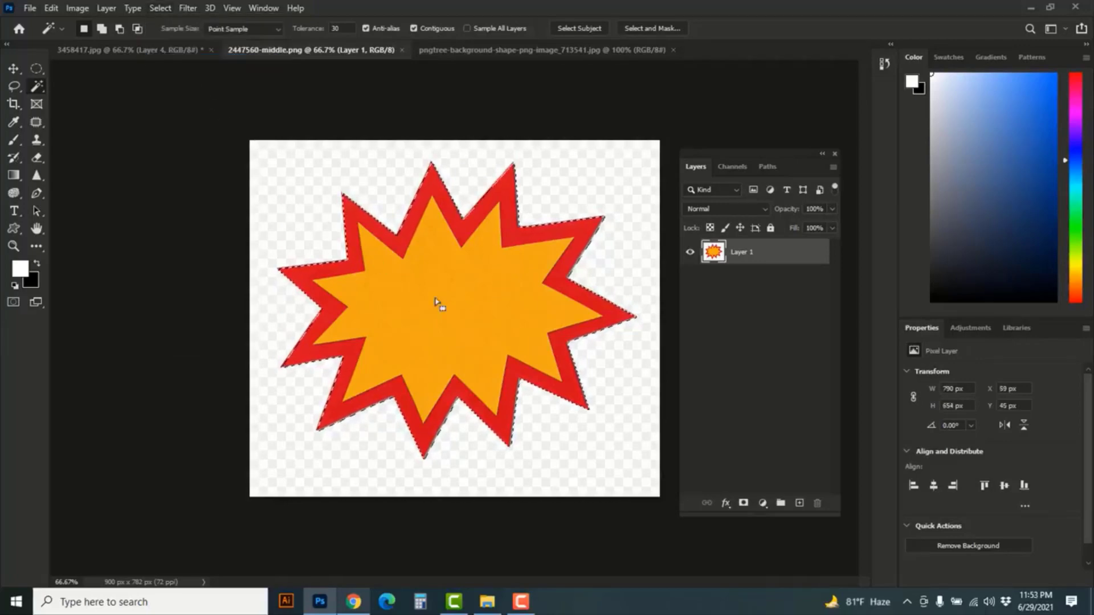
Step: Bring the selected starburst into the 3458417.jpg portrait with the Move tool, placing it over the face
click(14, 70)
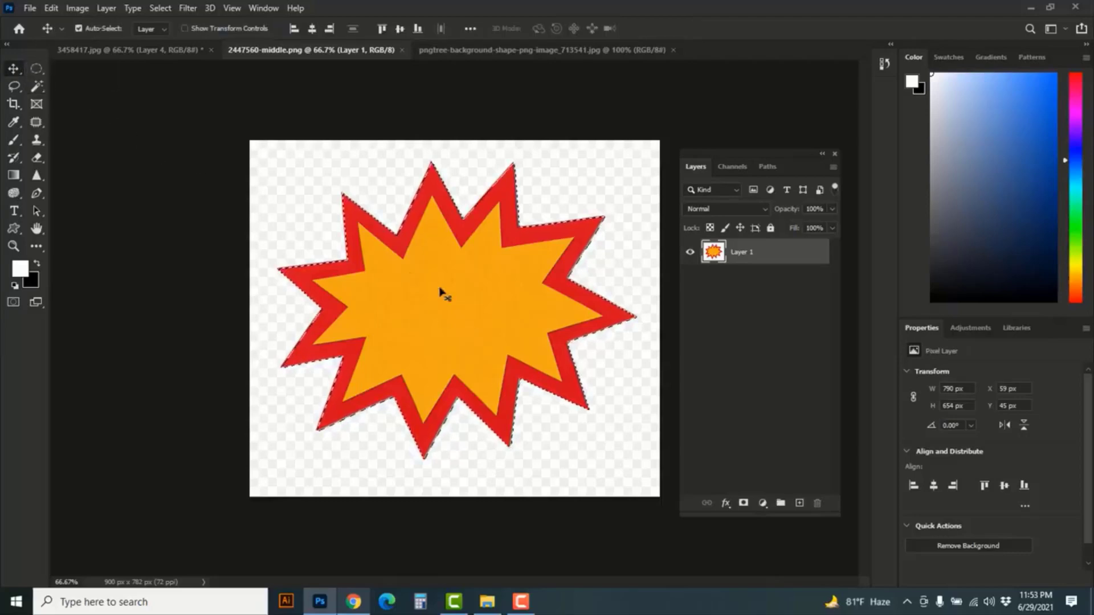
drag(403, 276, 143, 53)
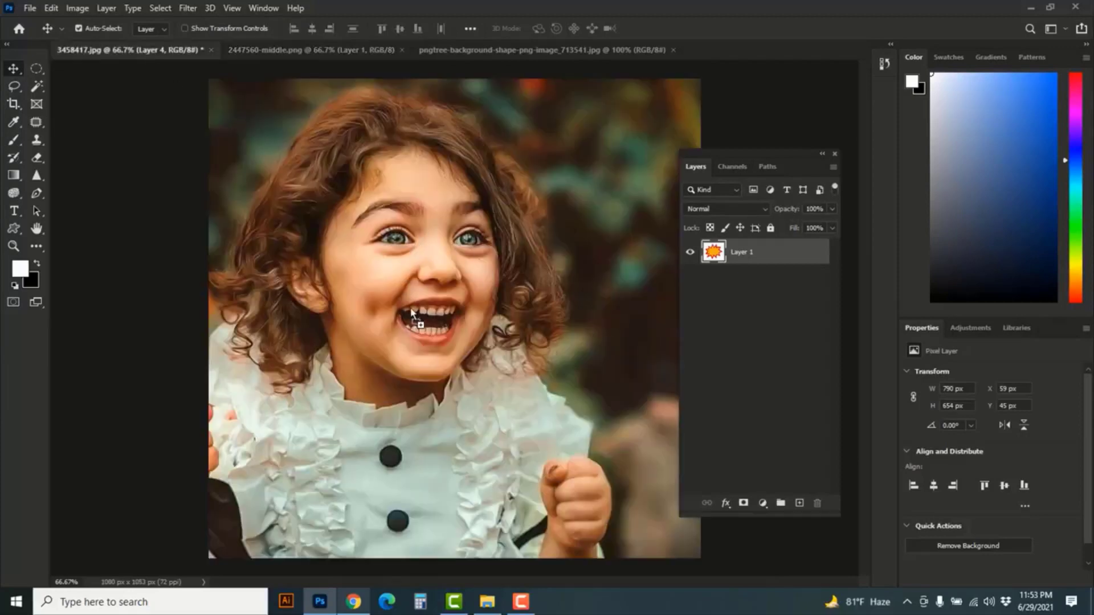
drag(411, 310, 408, 301)
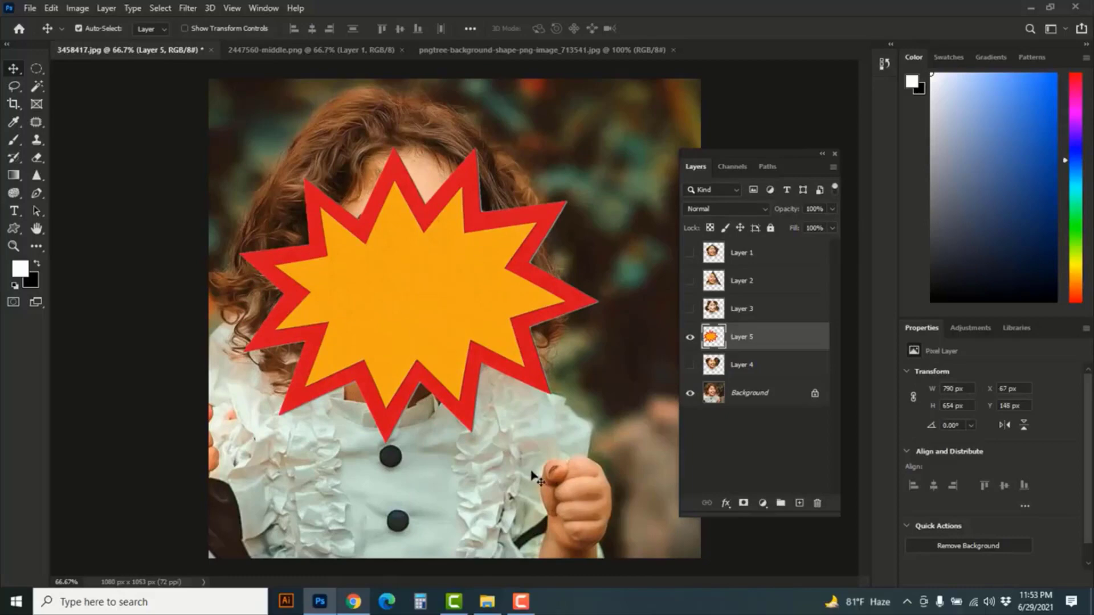
Step: Enlarge the starburst to about 922 by 764 px and shift it up over the girl's face with Free Transform
key(ctrl)
key(ctrl+t)
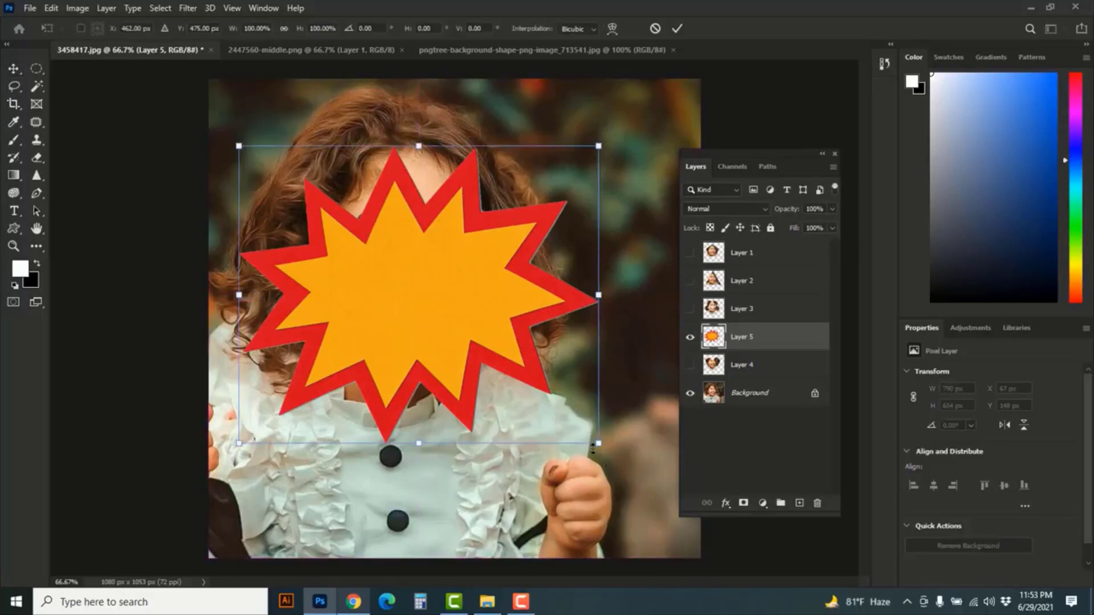
drag(598, 443, 659, 493)
drag(478, 345, 455, 292)
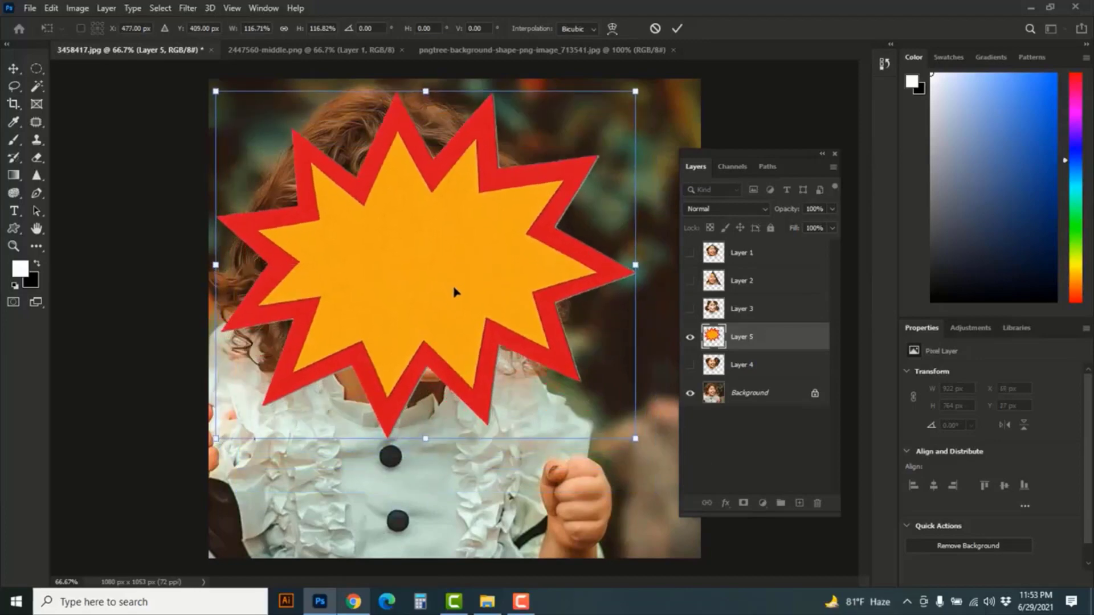
click(676, 29)
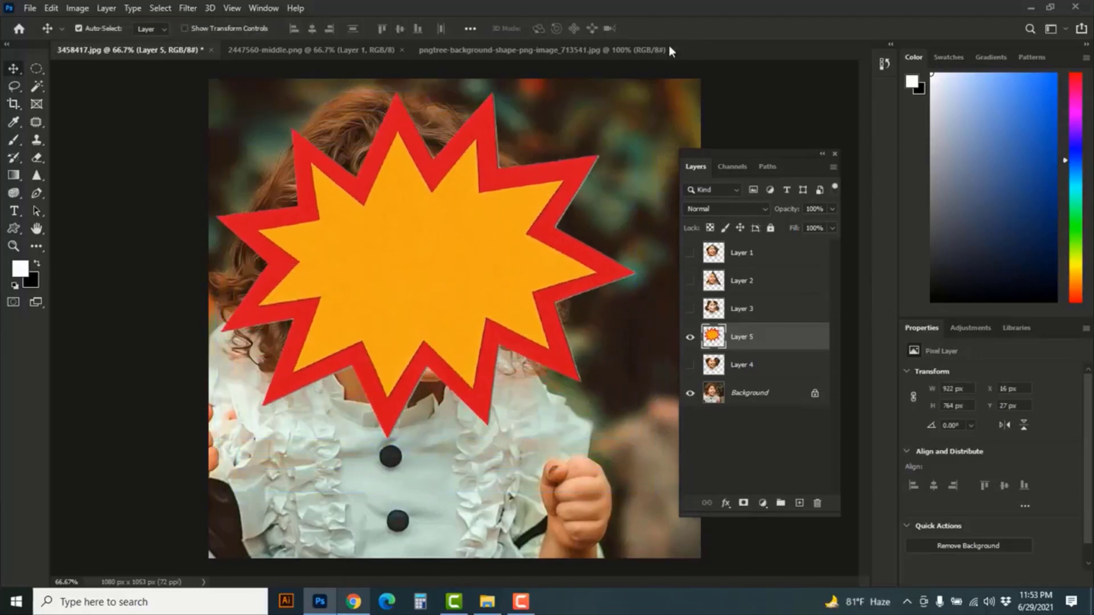
Step: Select the starburst's orange interior with the Magic Wand
click(35, 90)
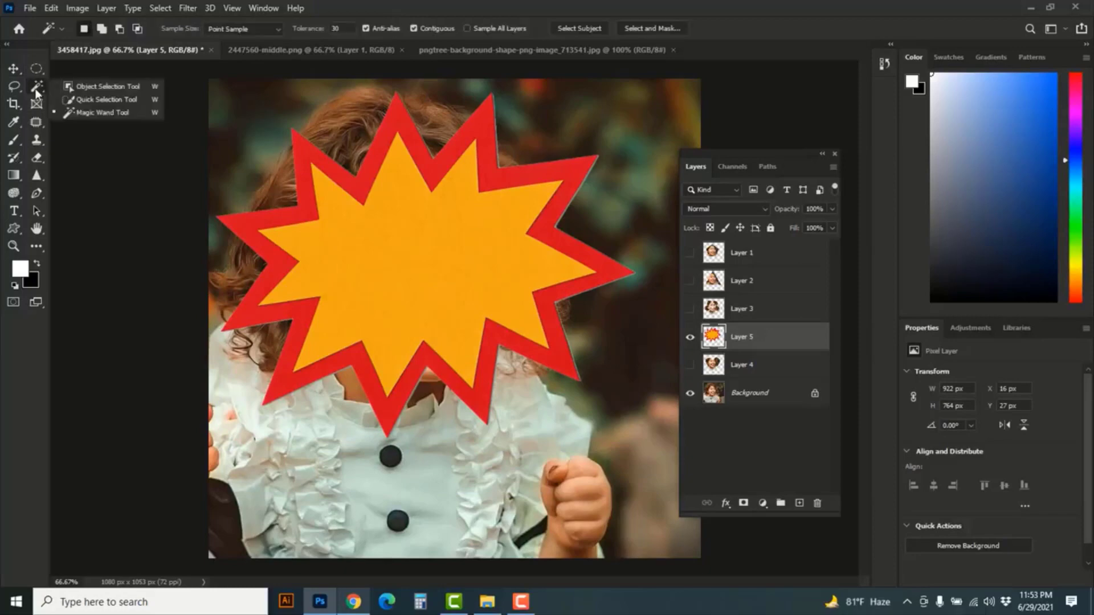
click(88, 126)
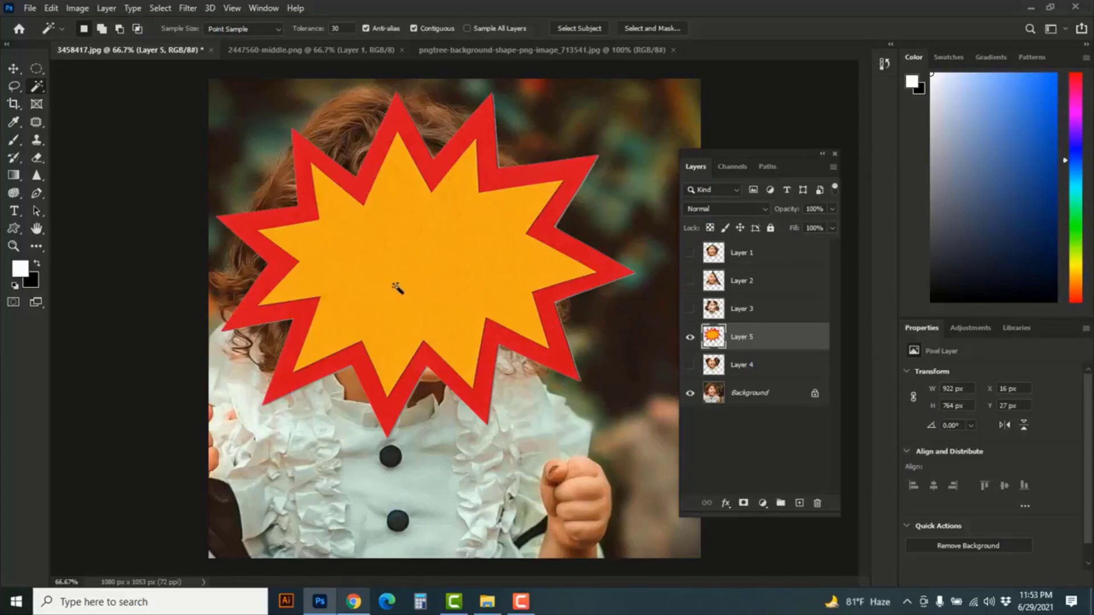
click(413, 266)
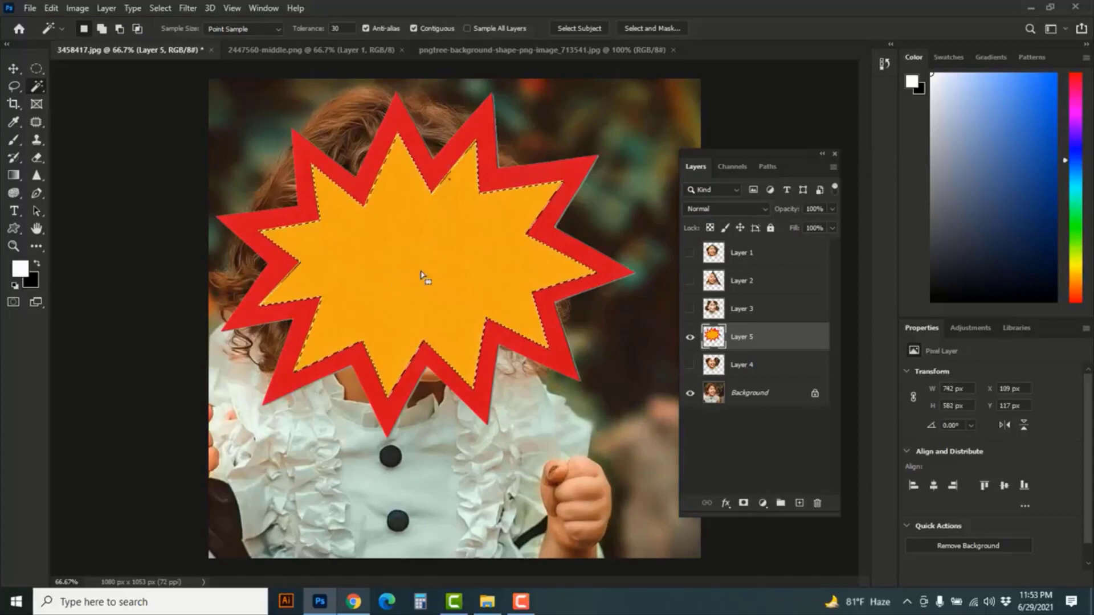
Step: Copy the selected area of the Background to a new layer and place that layer directly above the starburst layer
click(781, 400)
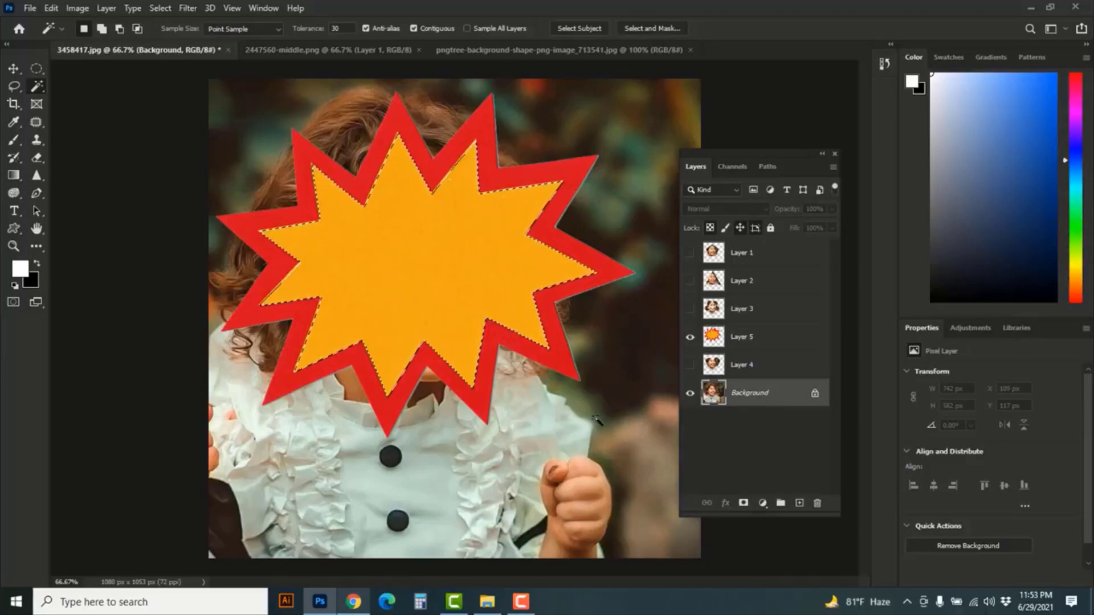
key(ctrl+j)
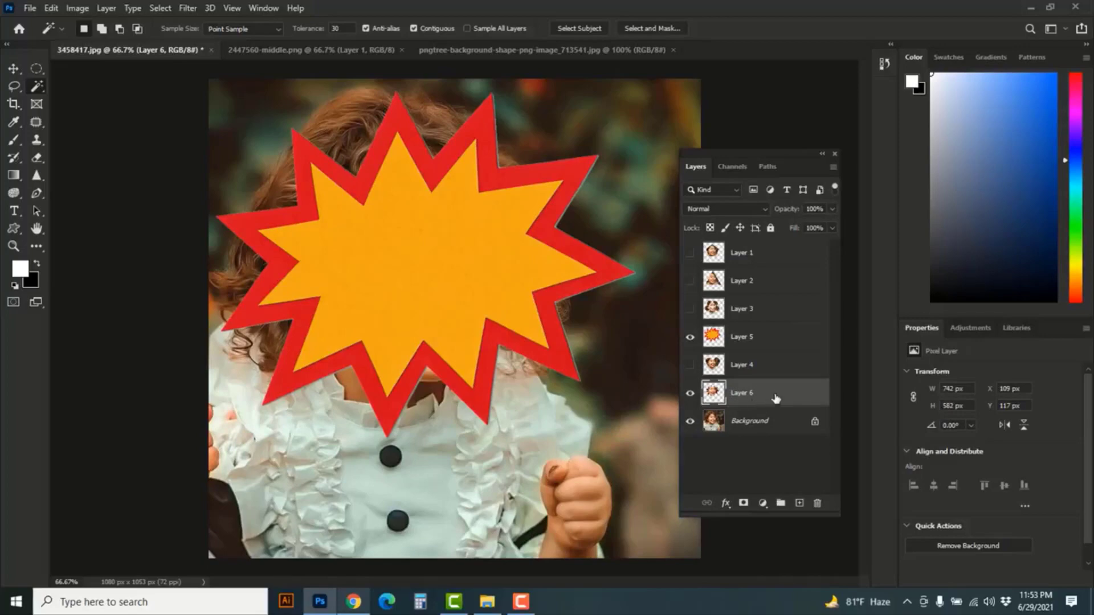
drag(782, 400, 776, 329)
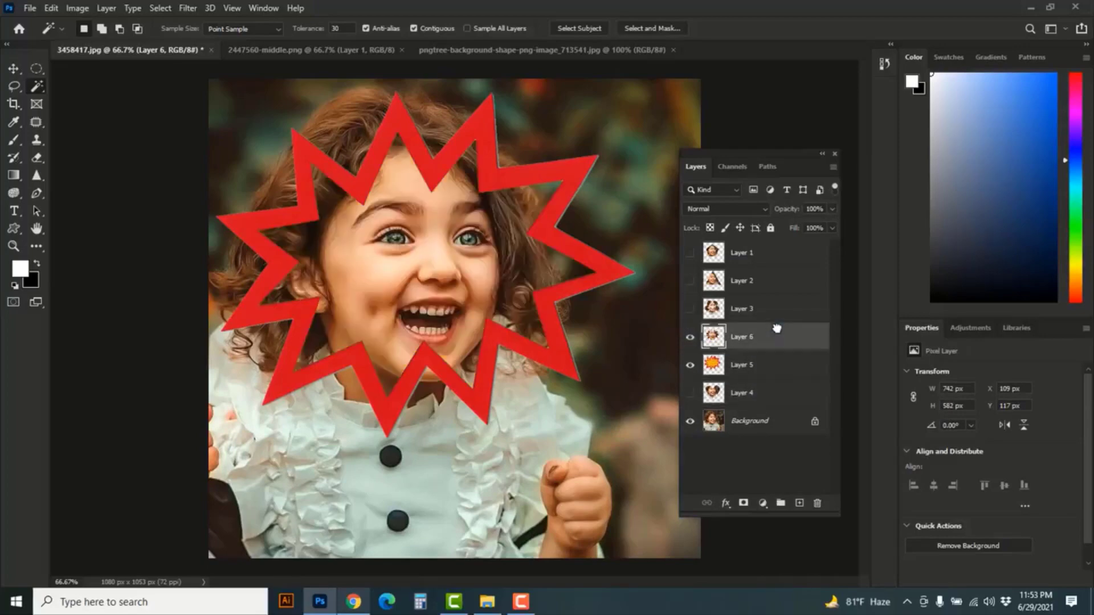
Step: Preview the starburst cutout without the Background, and leave the Background shown and selected
click(702, 432)
click(692, 425)
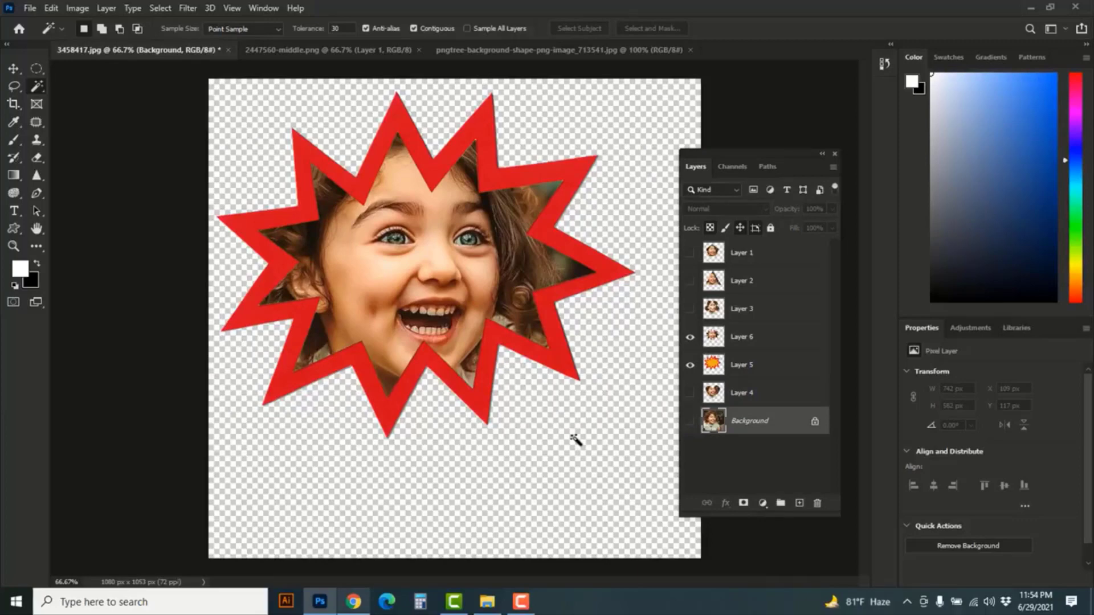
click(689, 423)
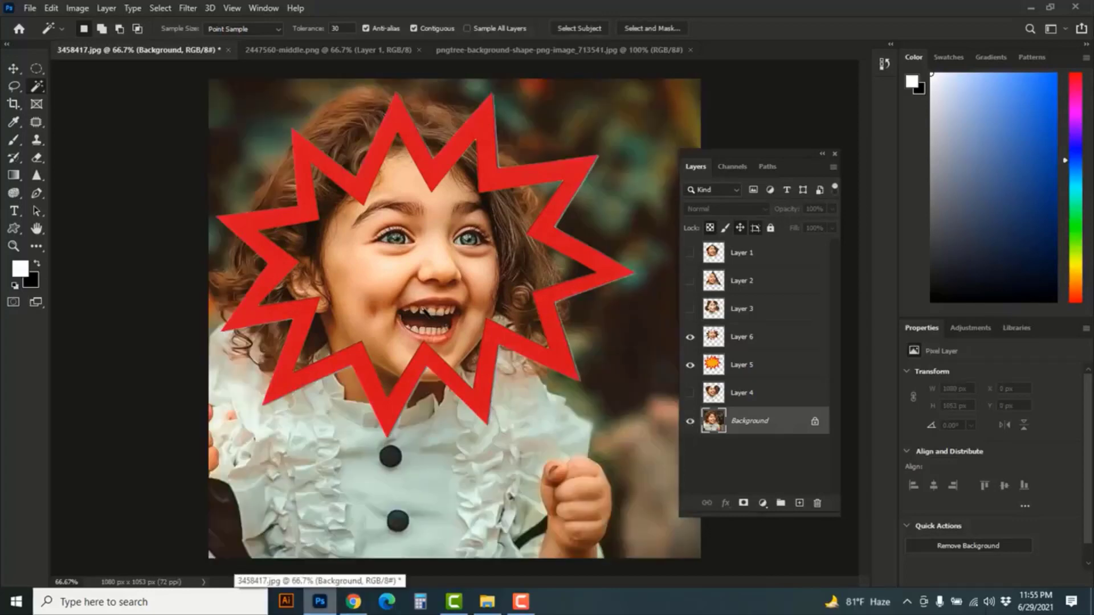
Step: Select the blue diamond artwork in the pngtree image by picking its surroundings with the Magic Wand and inverting the selection
click(354, 50)
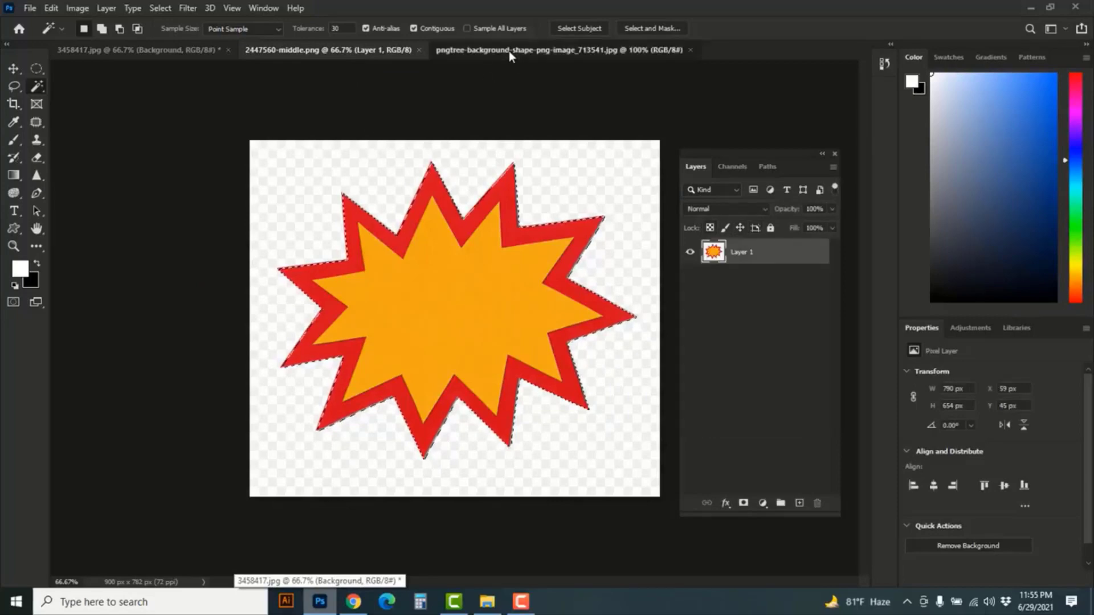
click(508, 51)
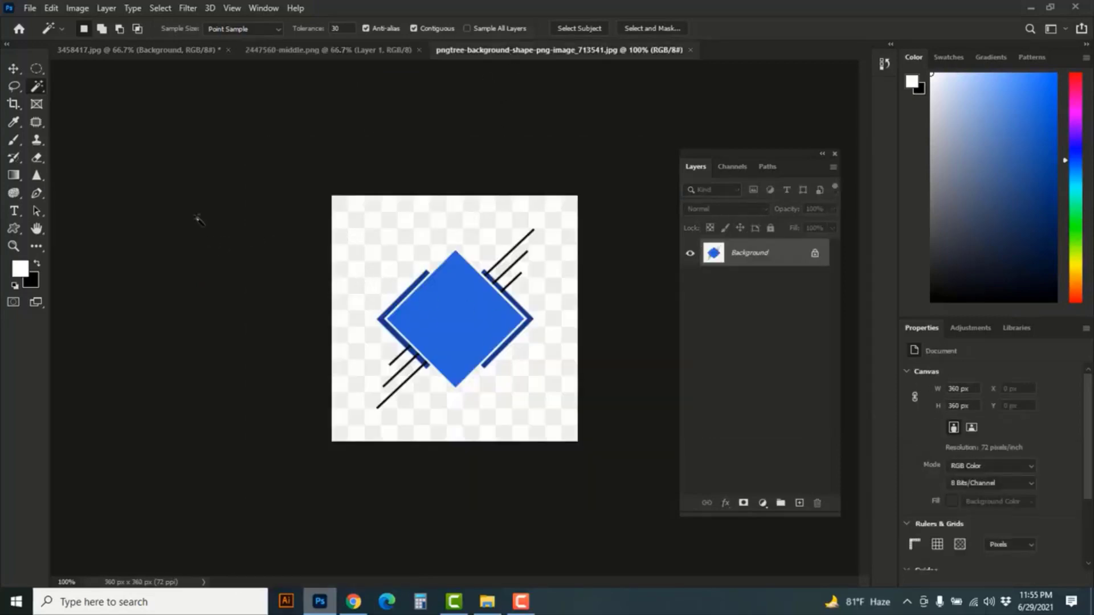
right_click(35, 88)
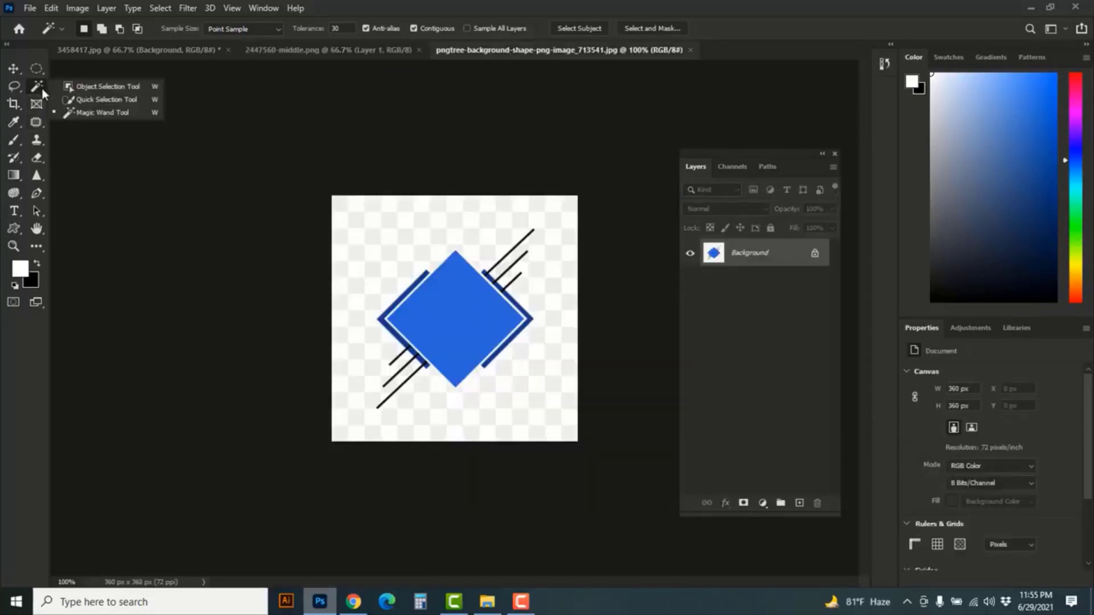
click(104, 115)
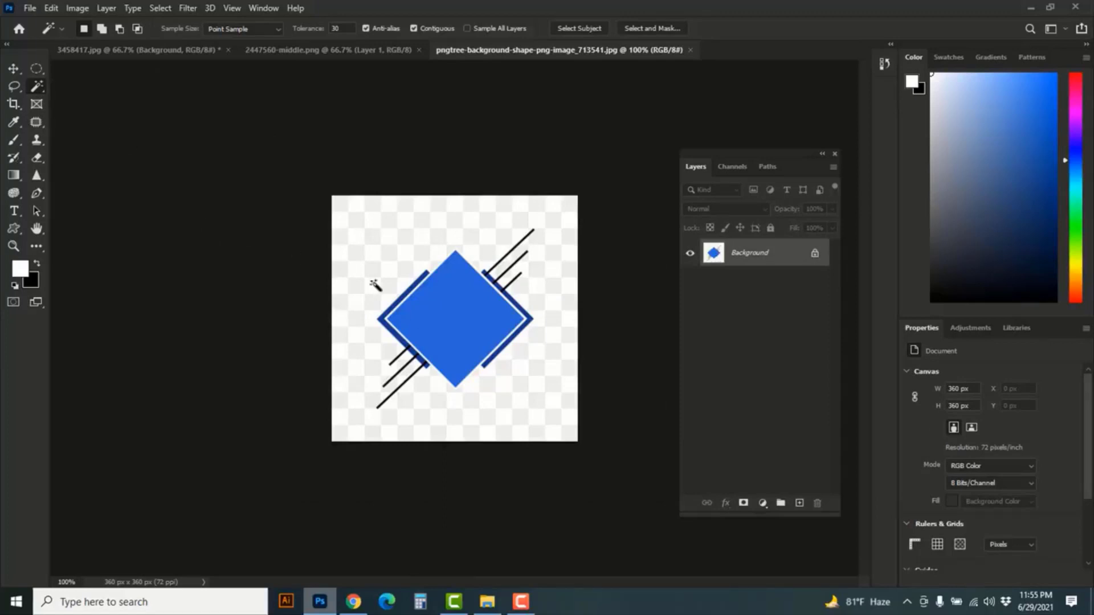
click(384, 255)
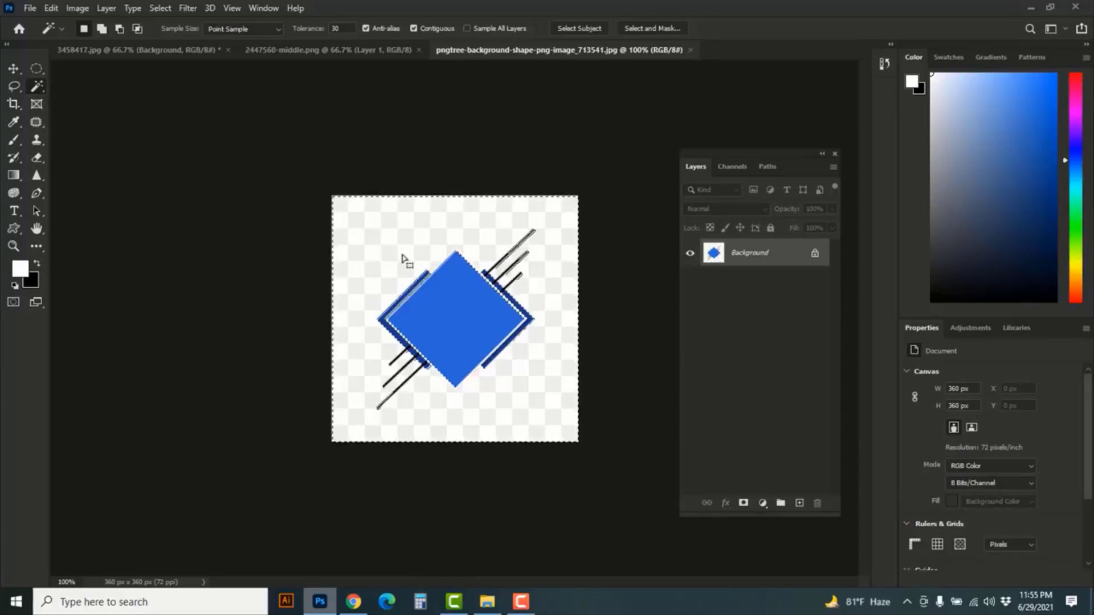
click(161, 9)
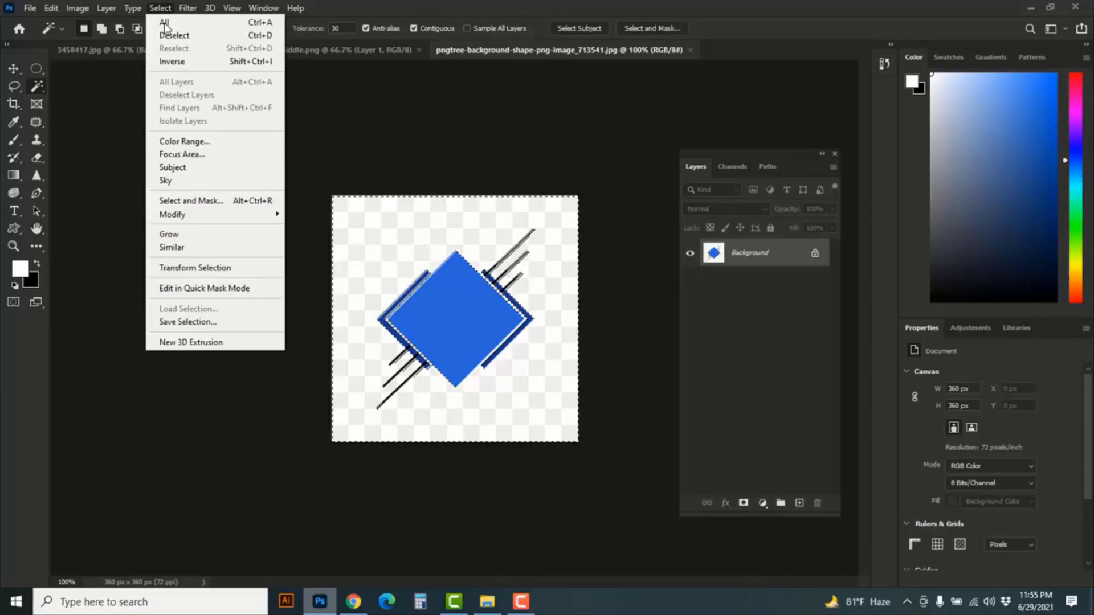
click(175, 64)
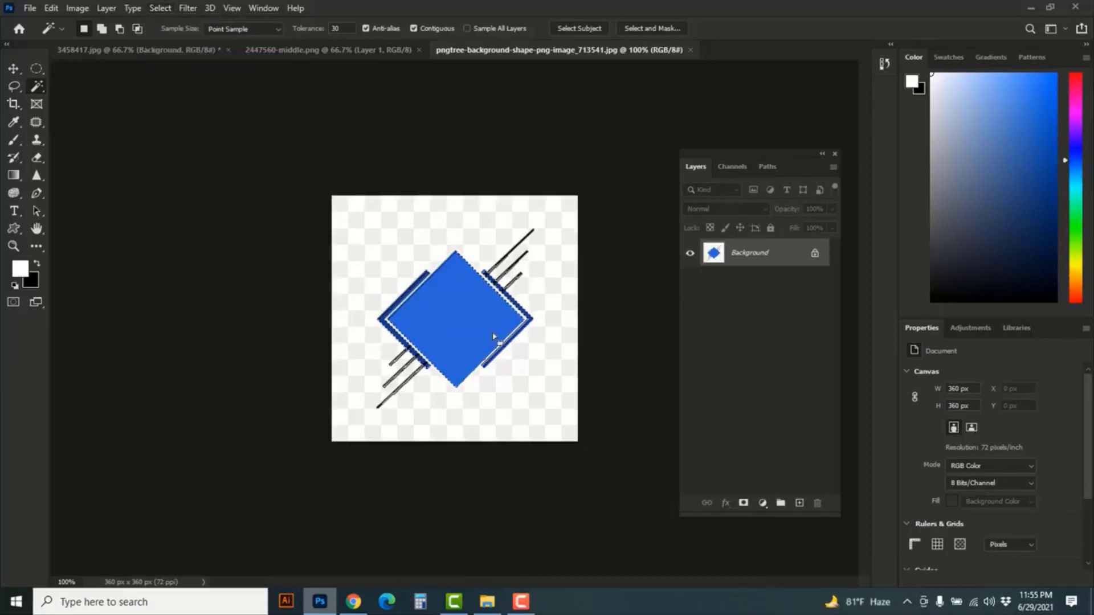
Step: Bring the selected diamond artwork into the 3458417.jpg portrait and hide the starburst-shaped face cutout on Layer 6
click(14, 69)
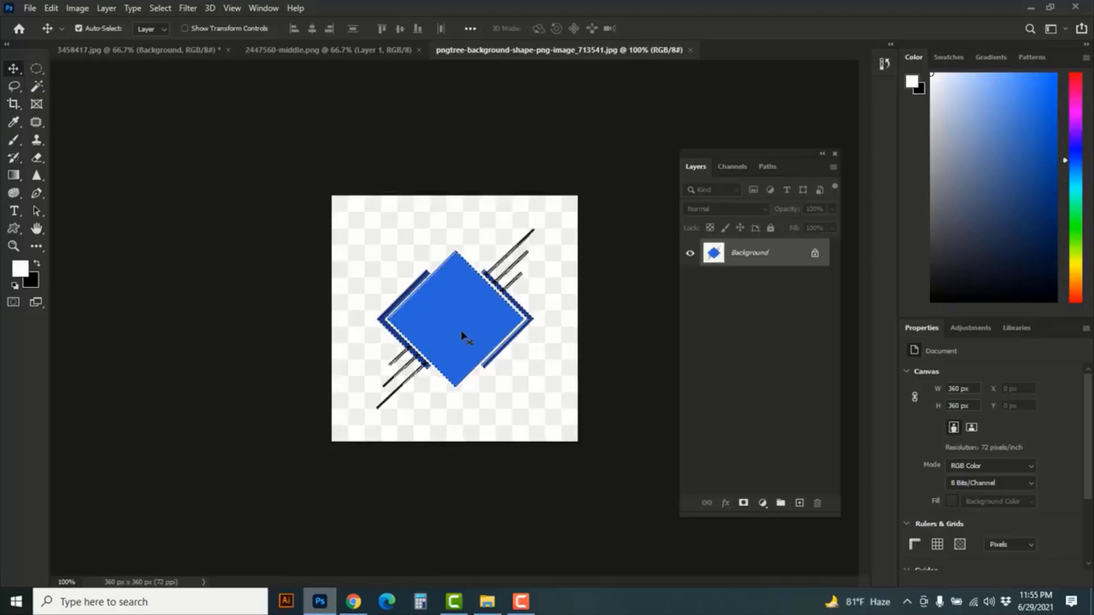
drag(463, 337, 412, 254)
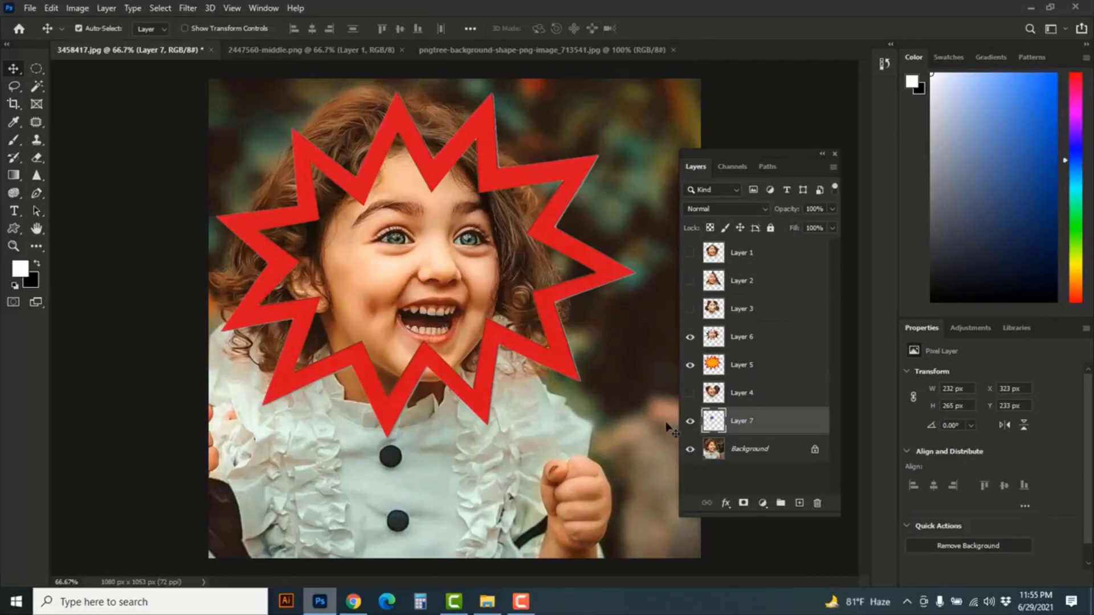
click(689, 338)
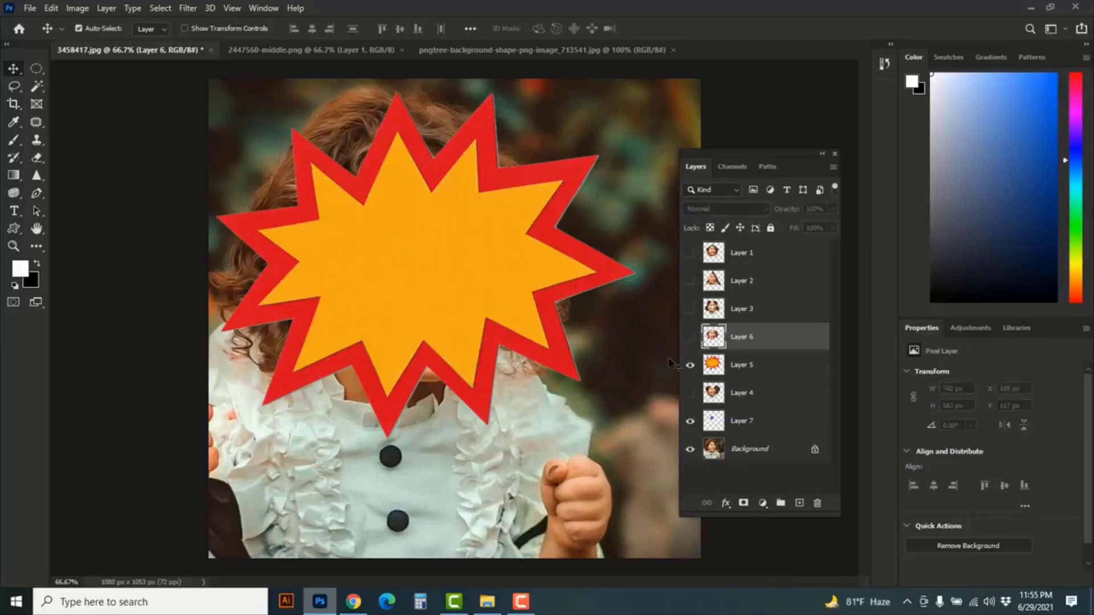
Step: Hide the starburst artwork on Layer 5 and enlarge the diamond artwork on Layer 7 to about 329%, positioned over the girl's face
click(771, 367)
click(690, 366)
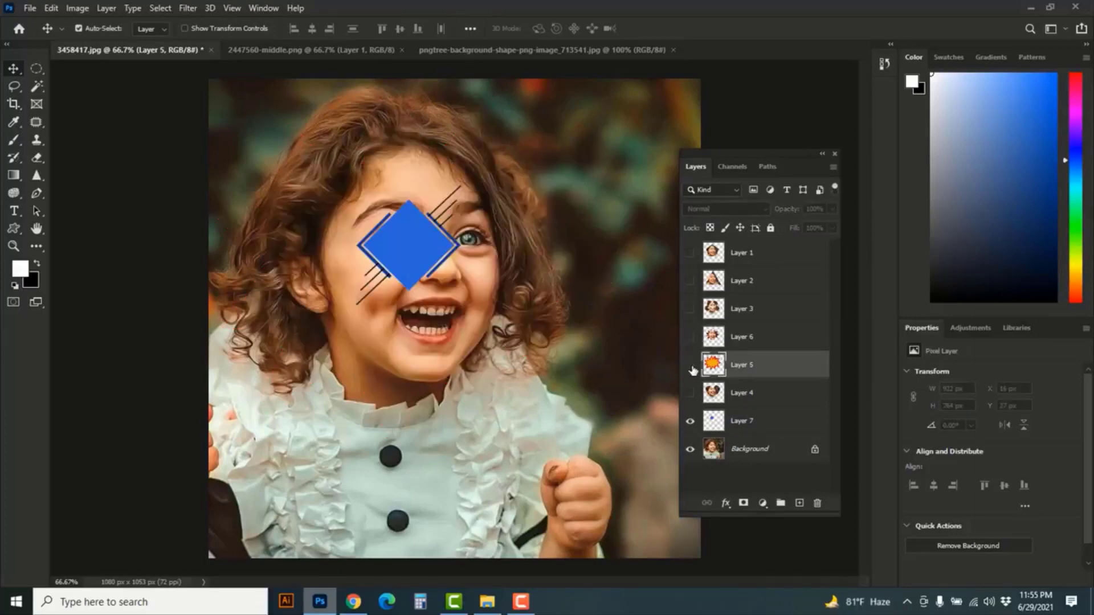
click(780, 422)
key(ctrl)
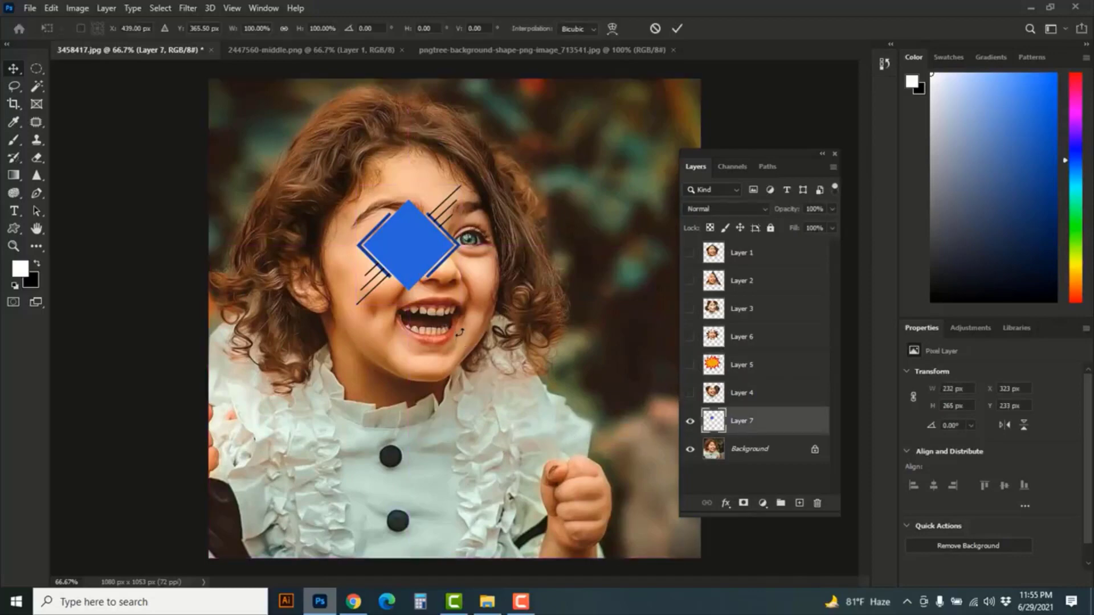
key(ctrl+t)
drag(462, 308, 618, 439)
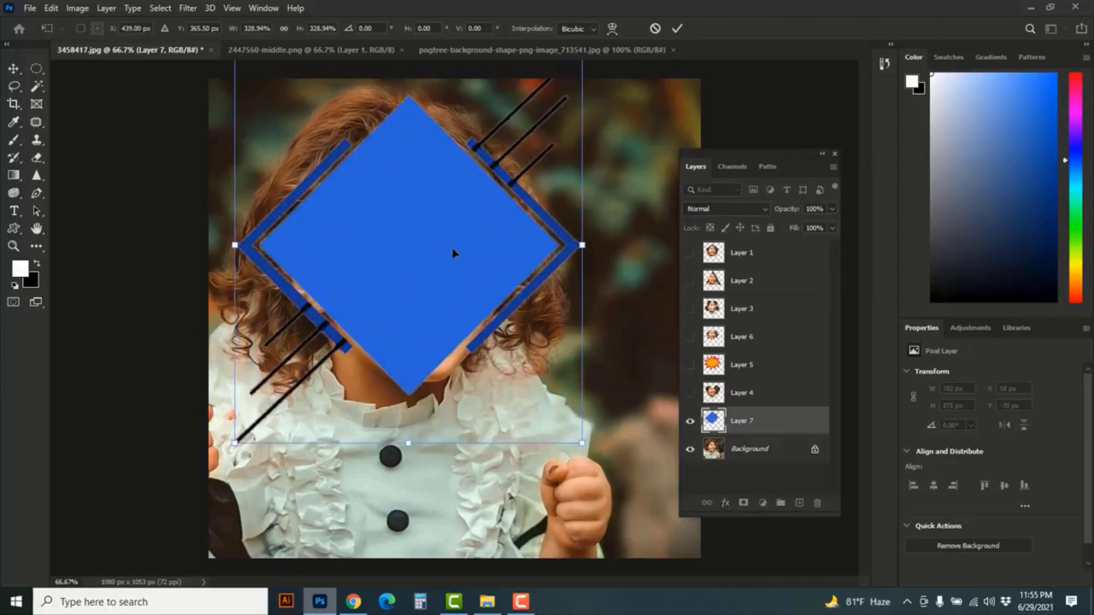
drag(454, 251, 454, 265)
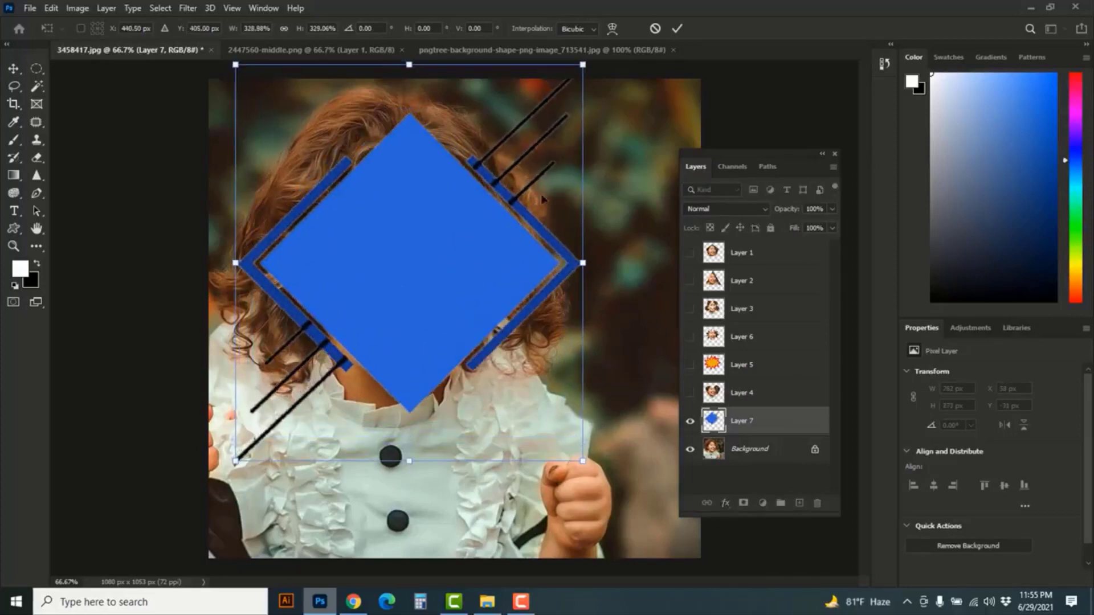
click(677, 29)
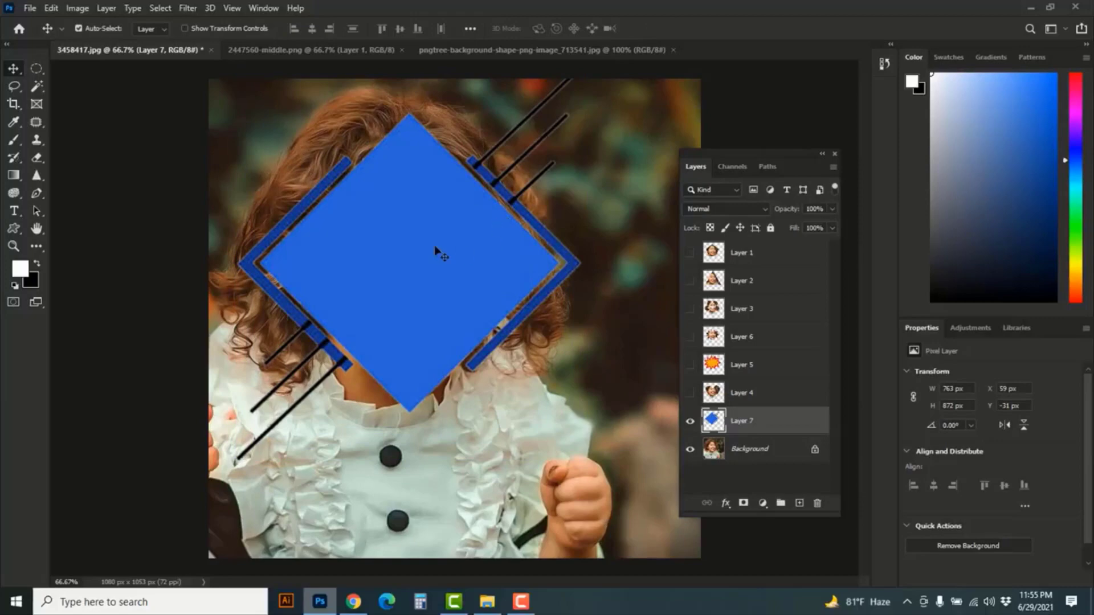
Step: Select the solid blue centre of the diamond on Layer 7 with the Magic Wand
click(36, 86)
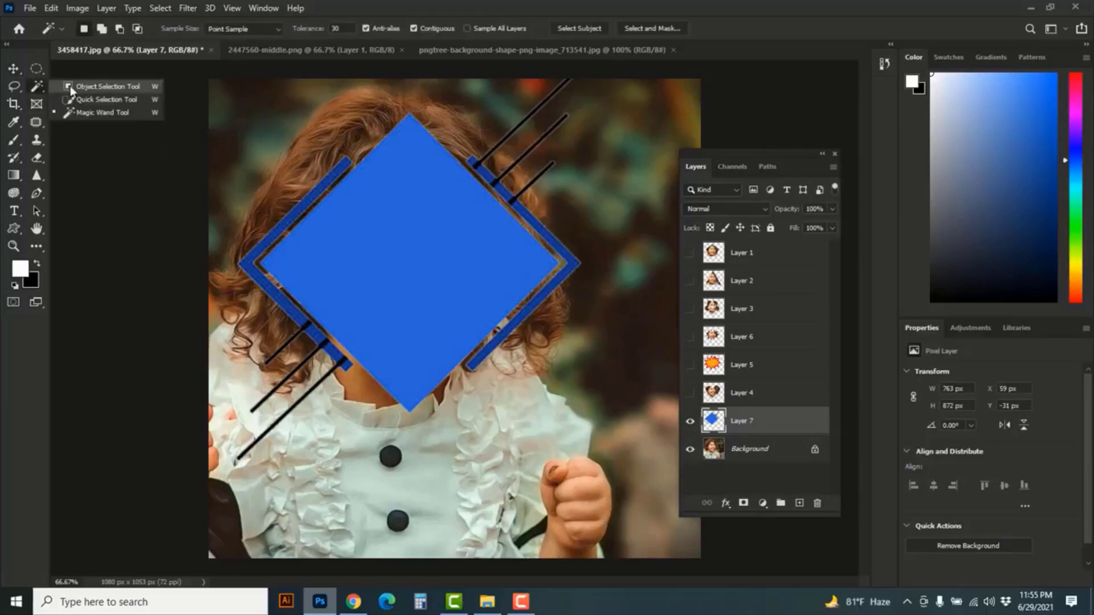
click(101, 113)
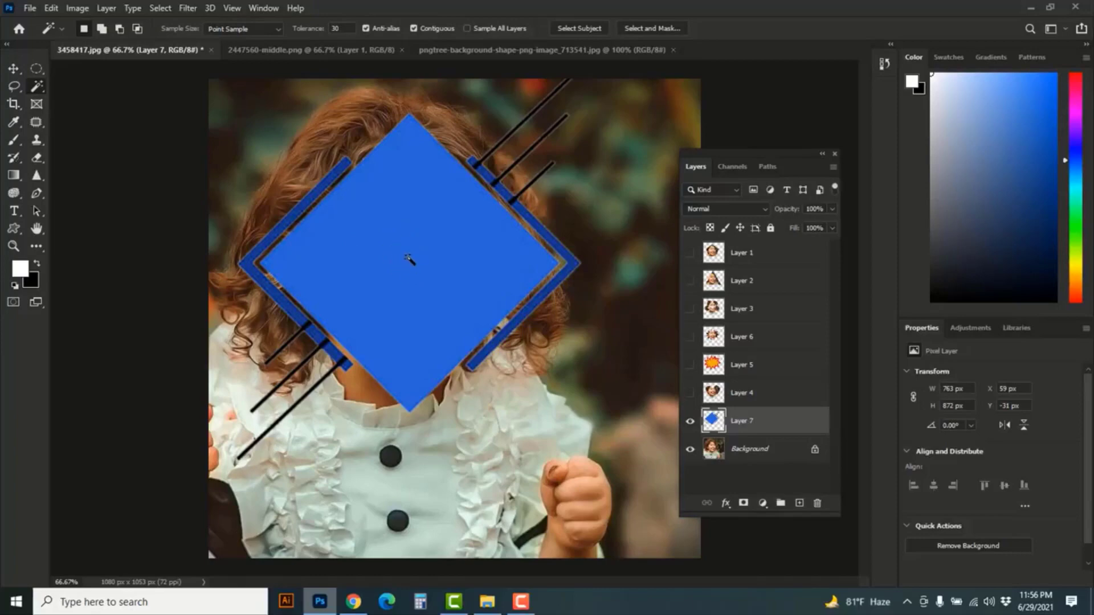
click(408, 259)
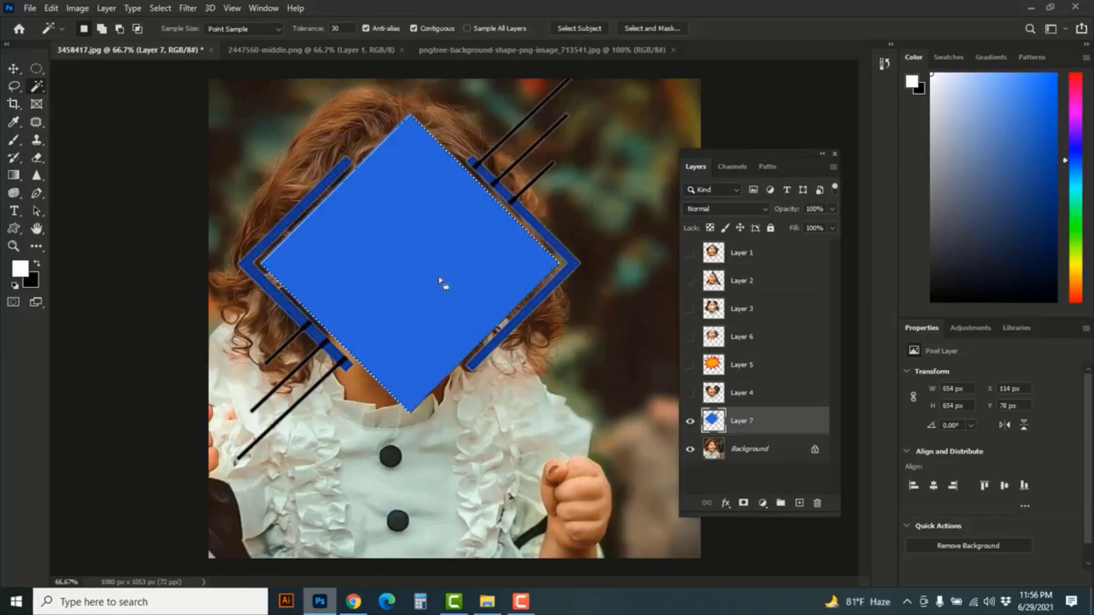
Step: Copy the selected diamond area of the Background to a new layer, place it directly above the diamond artwork, and hide the Background
click(770, 453)
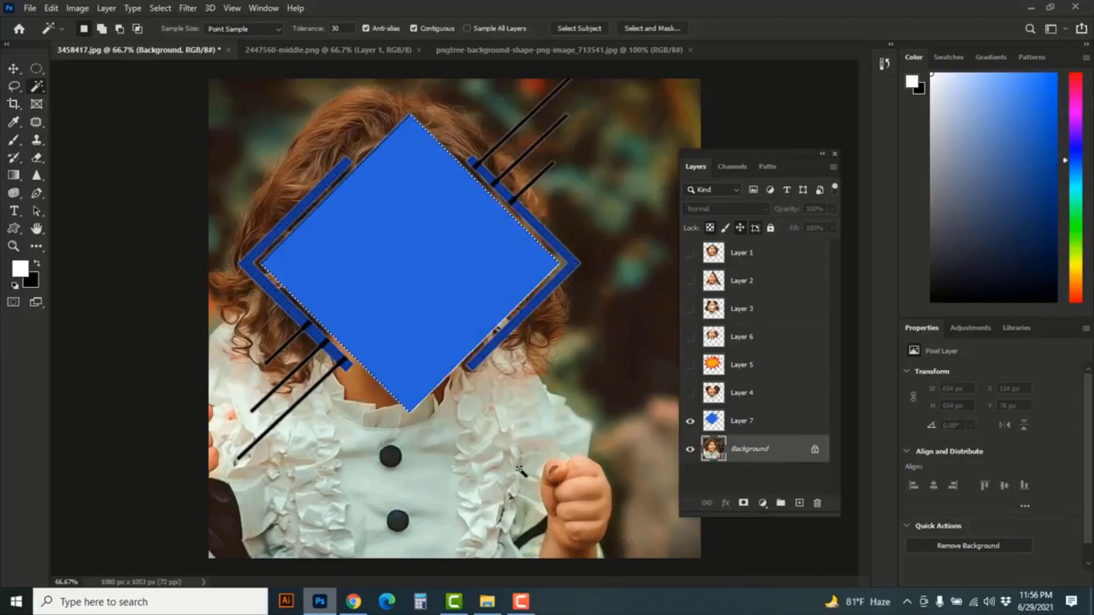
key(ctrl+j)
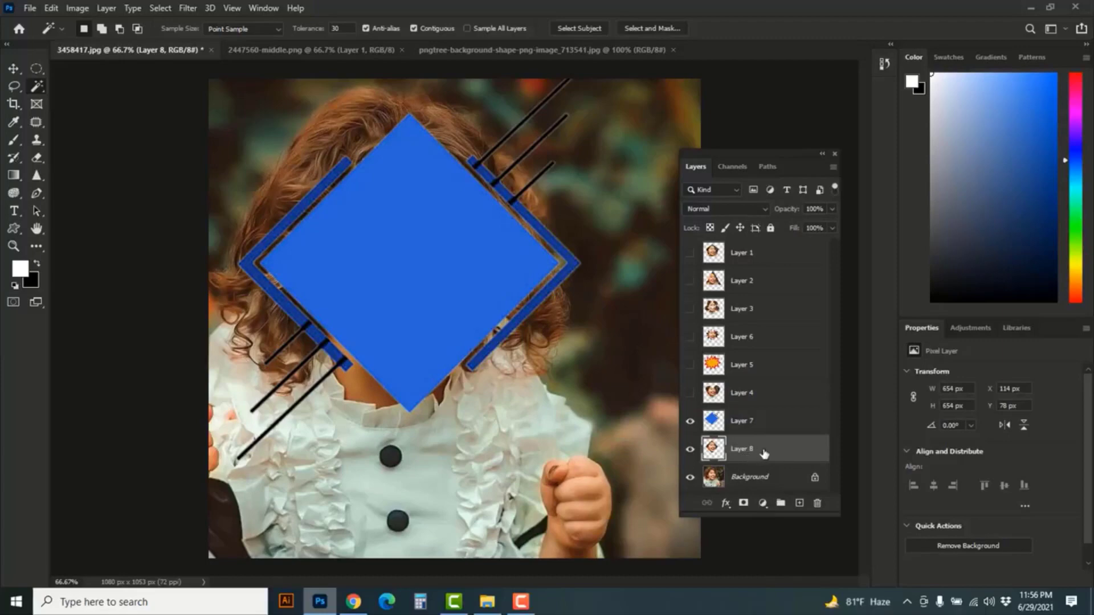
drag(772, 452, 785, 412)
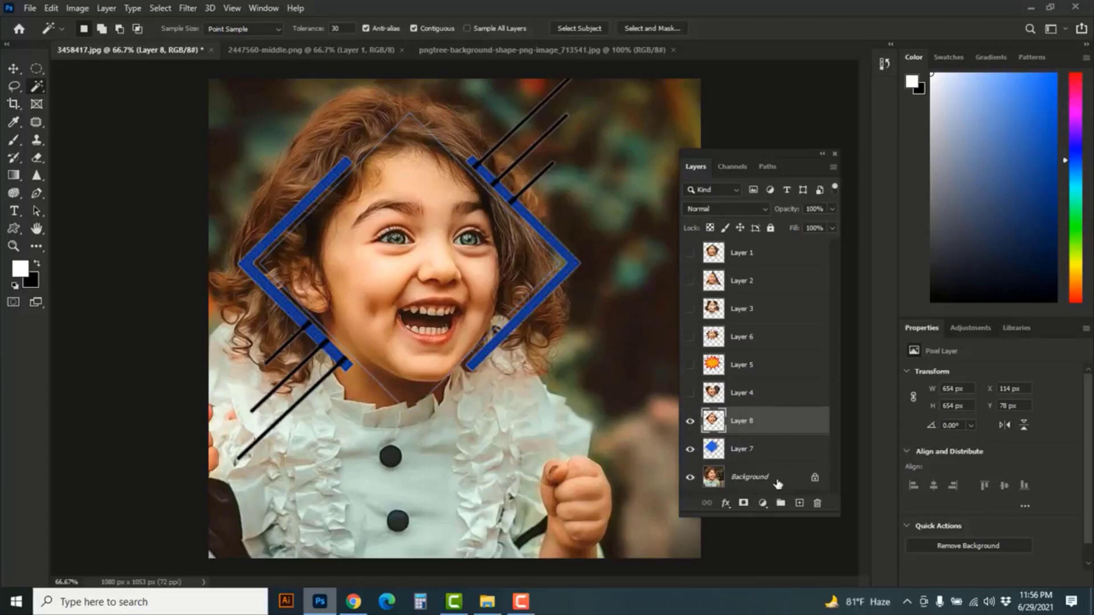
click(702, 483)
click(689, 478)
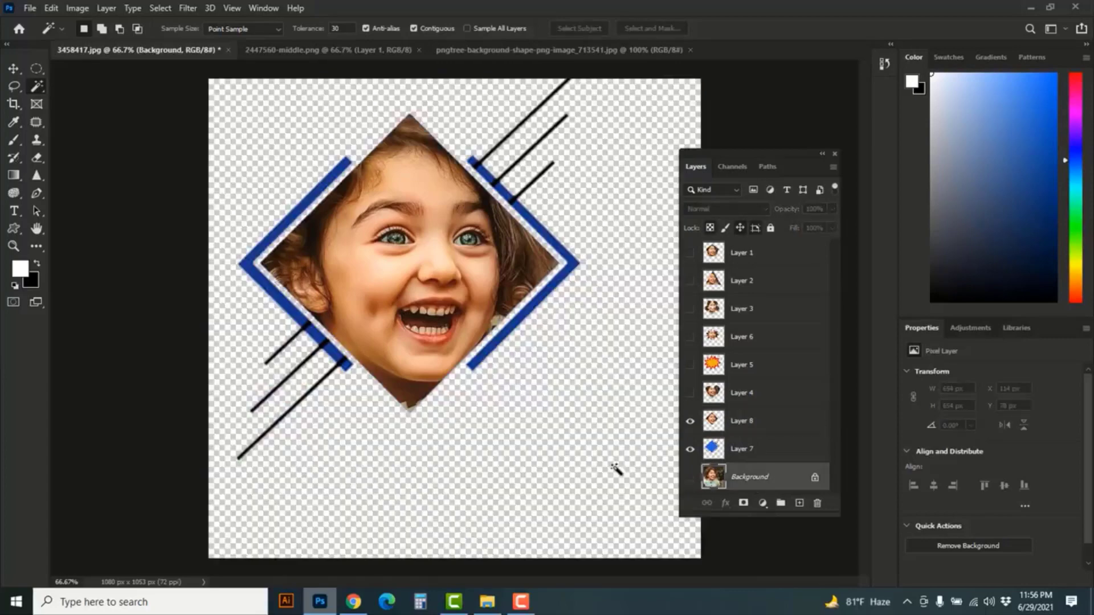